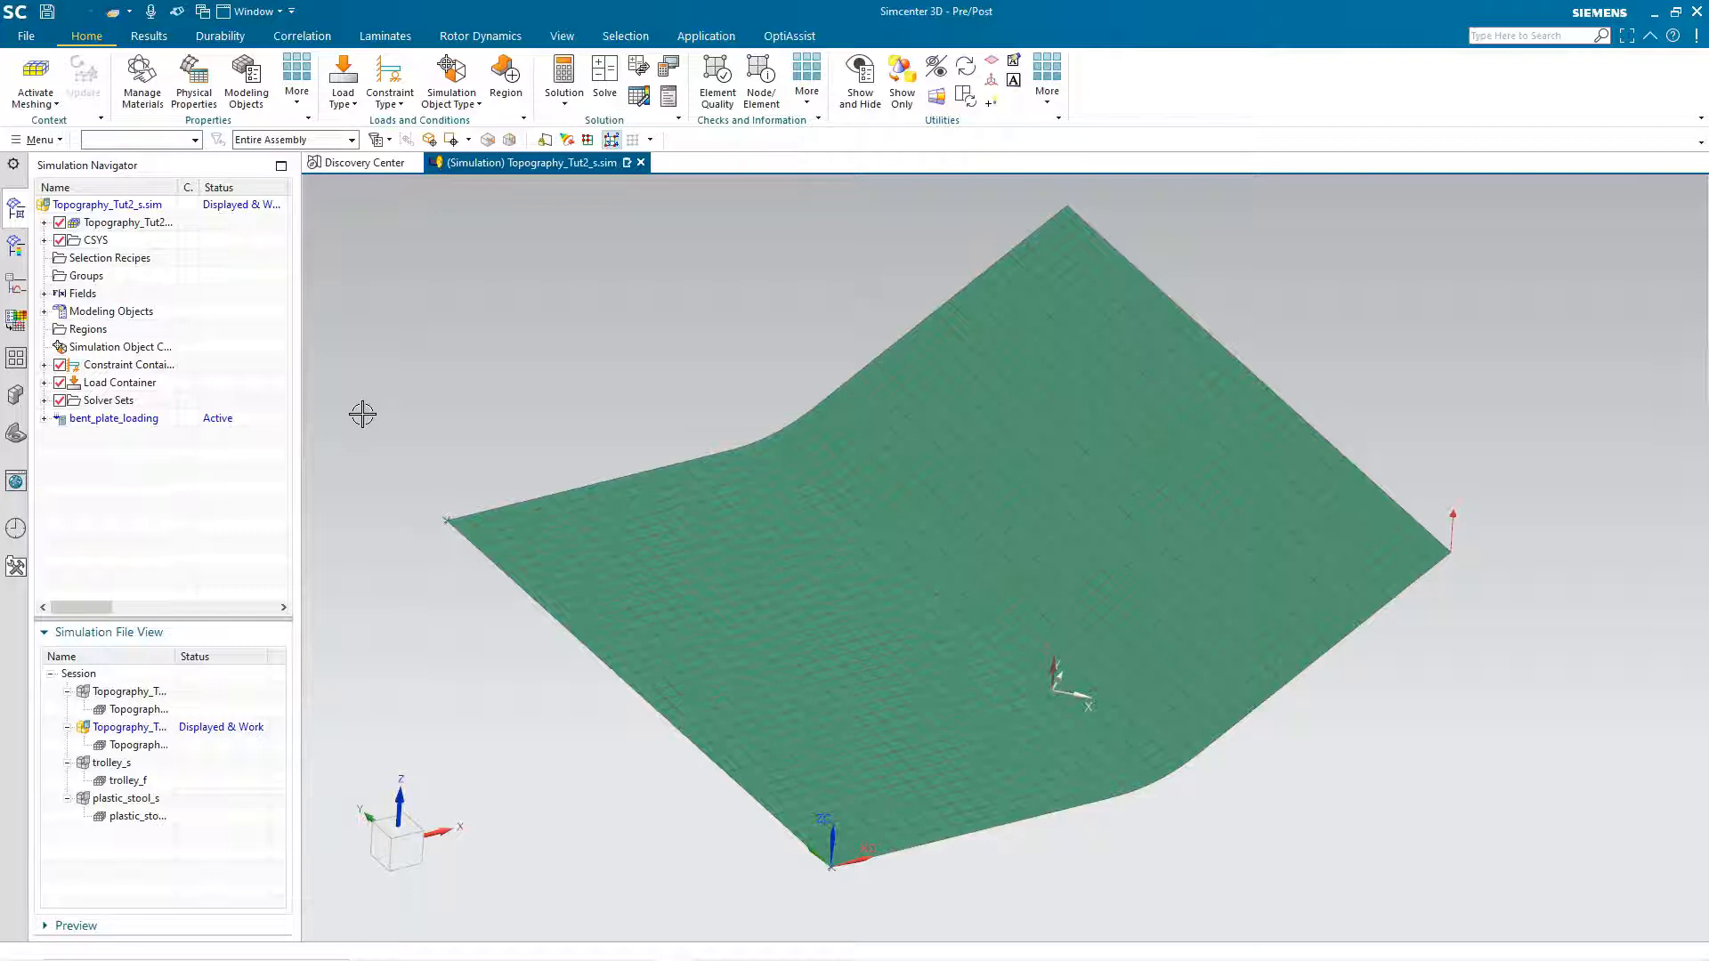
# - Solve the bent_plate_loading solution with its existing settings and dismiss the solver monitor and information windows once the job ends
pyautogui.moveTo(542, 413)
pyautogui.mouseDown(button='middle')
pyautogui.moveTo(557, 401)
pyautogui.moveTo(546, 374)
pyautogui.moveTo(537, 420)
pyautogui.moveTo(553, 408)
pyautogui.mouseUp(button='middle')
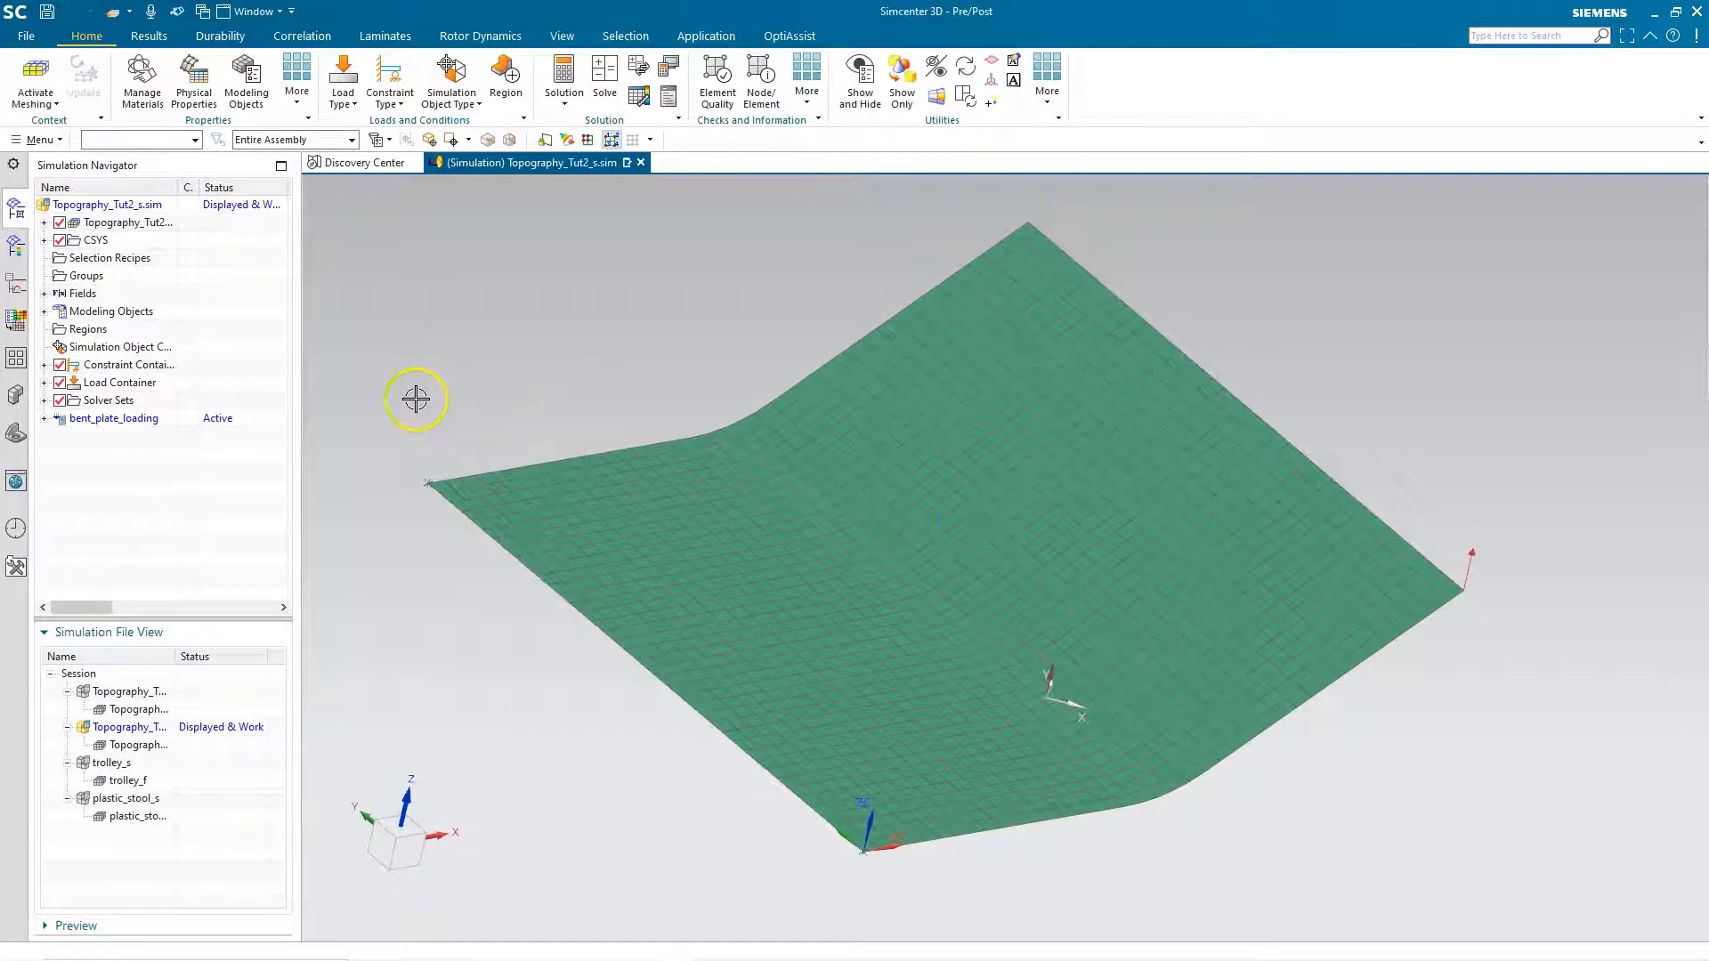
pyautogui.rightClick(146, 418)
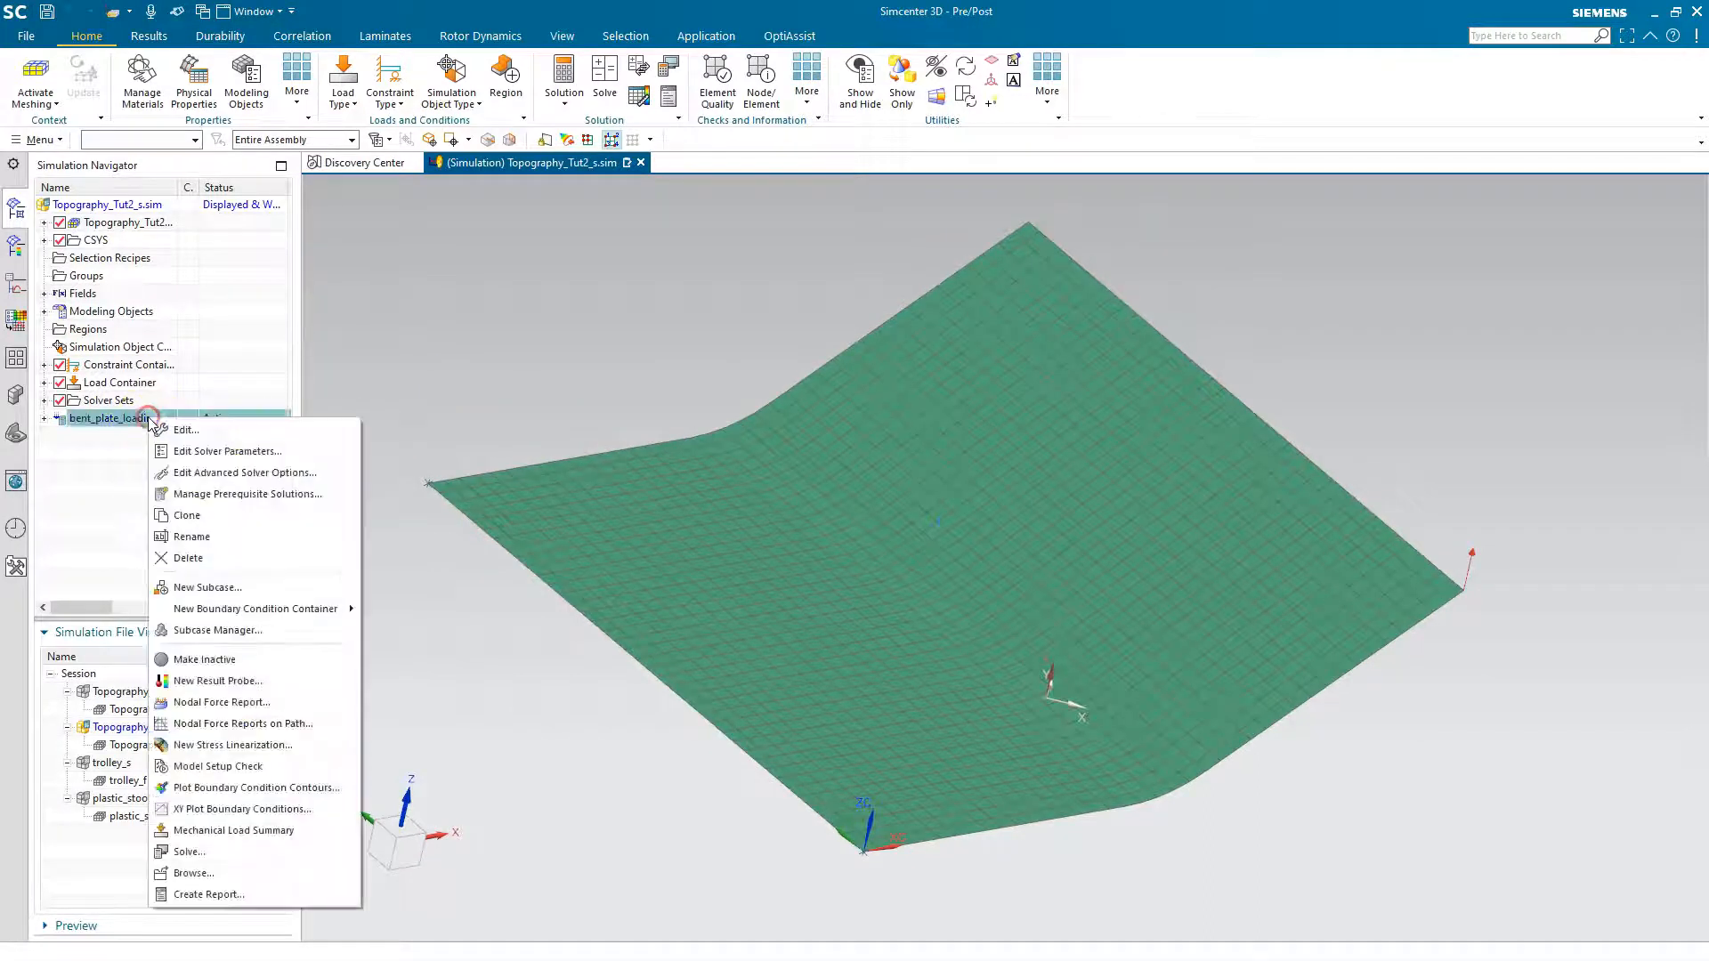
pyautogui.click(203, 852)
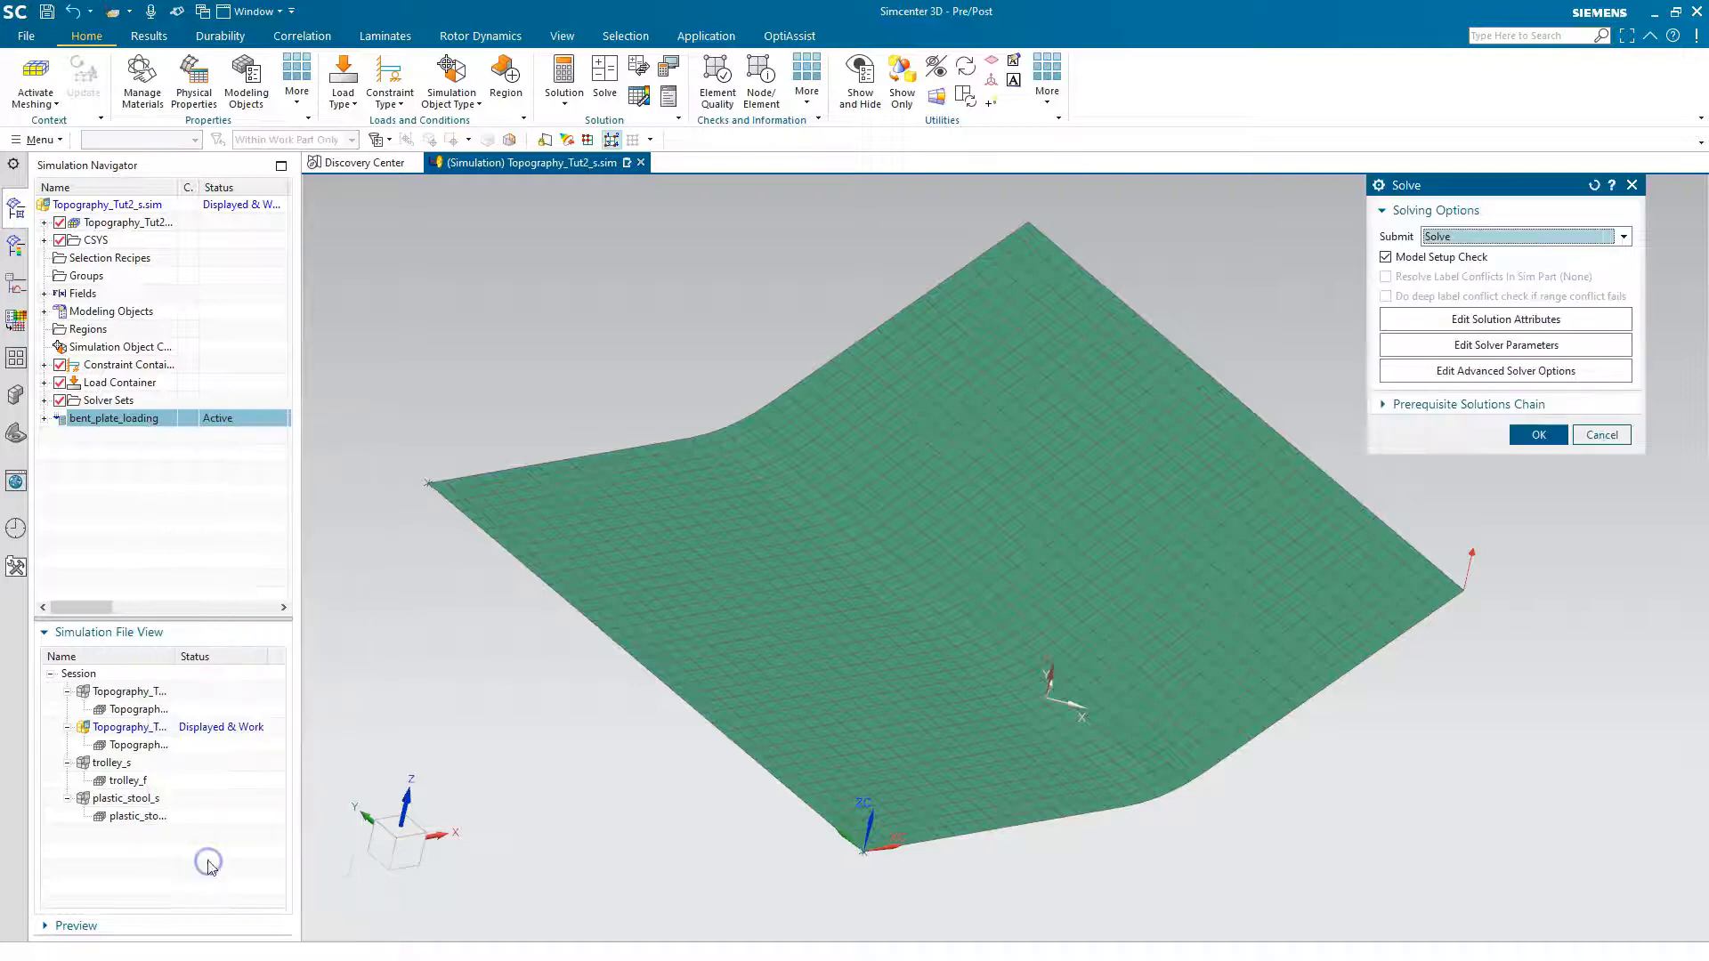
pyautogui.click(1543, 436)
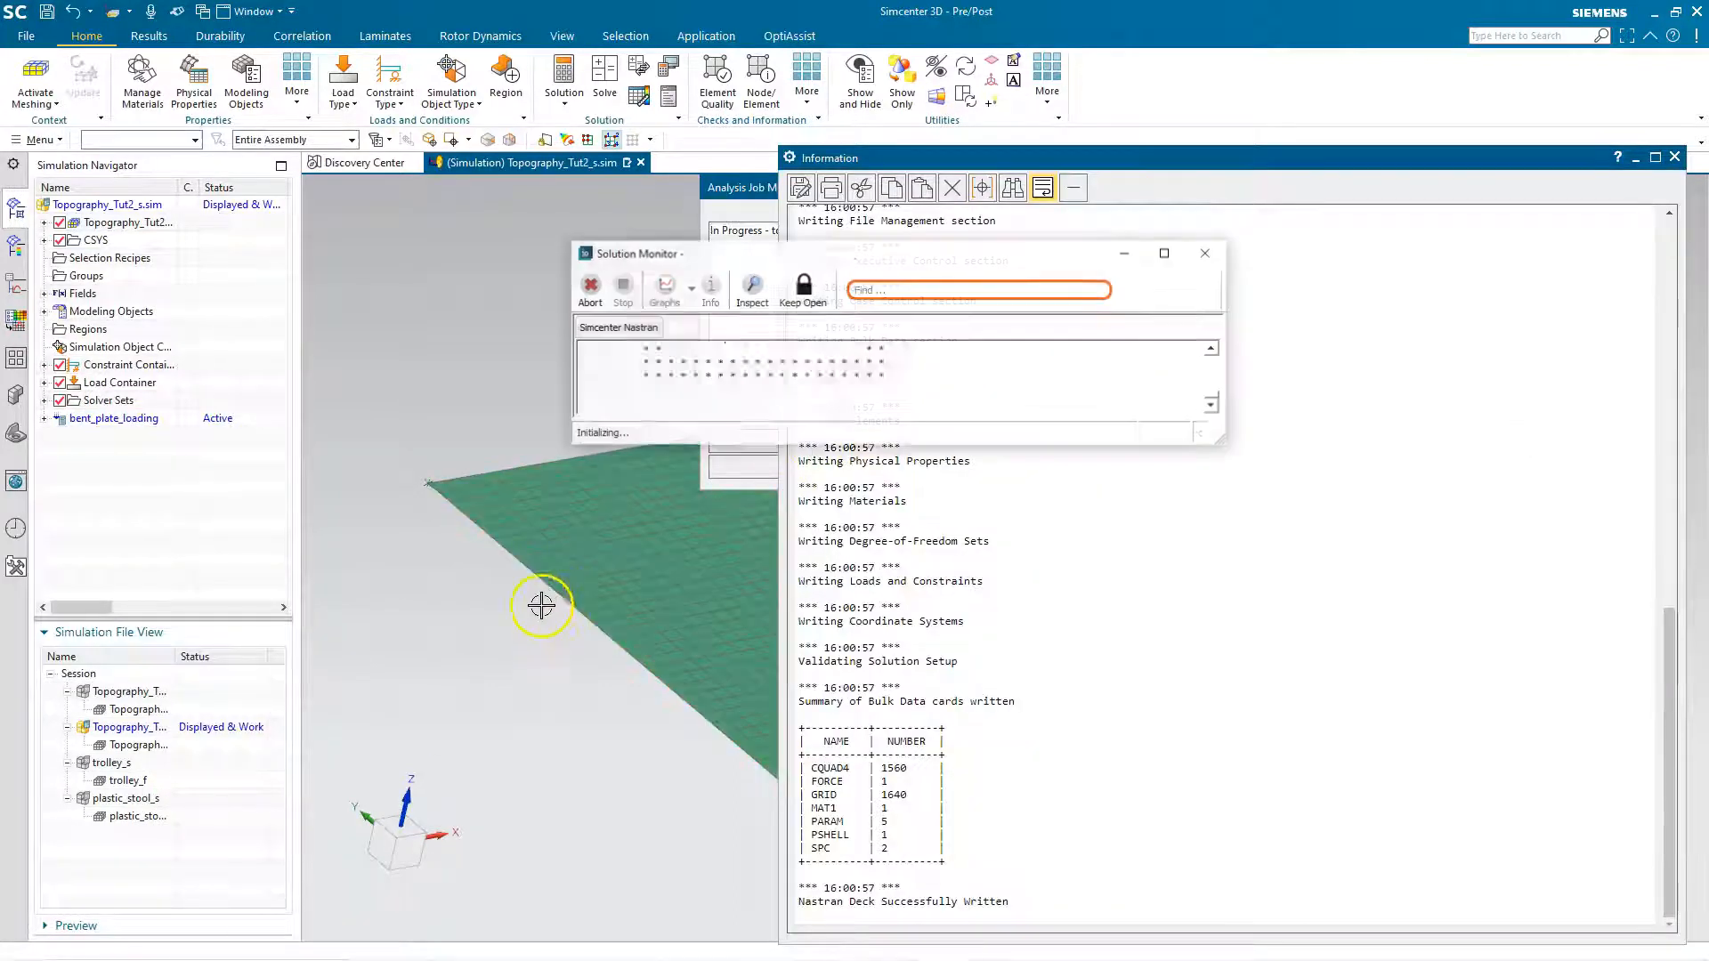
pyautogui.click(894, 500)
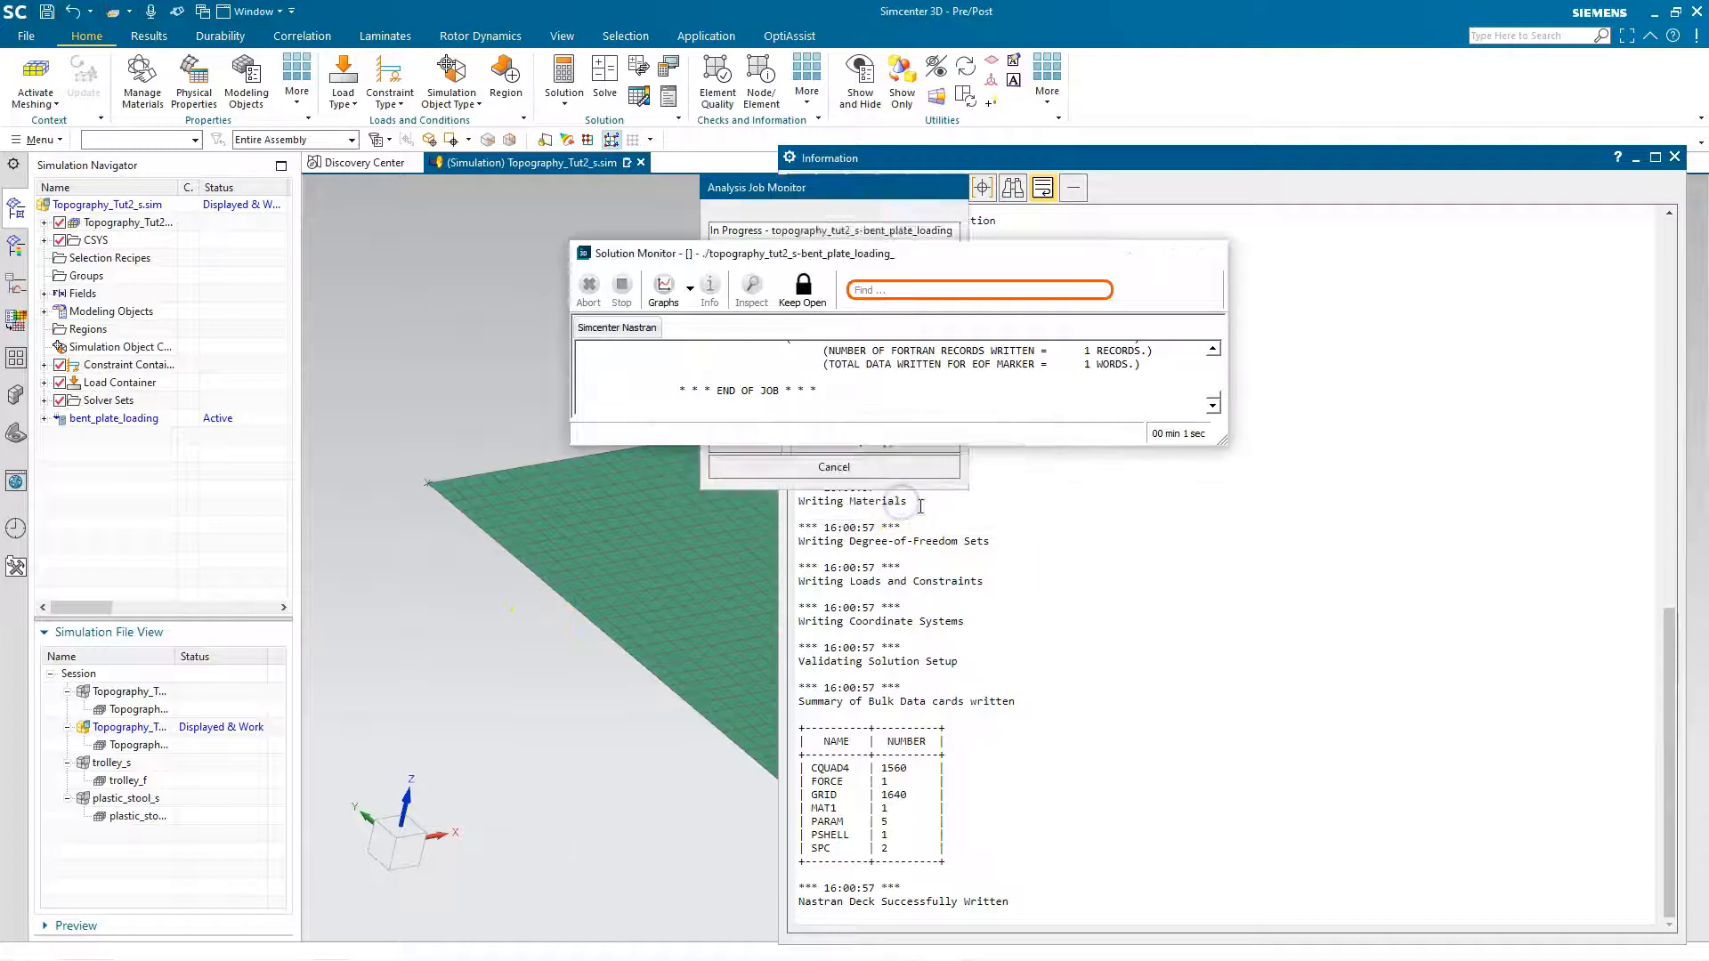
pyautogui.click(926, 472)
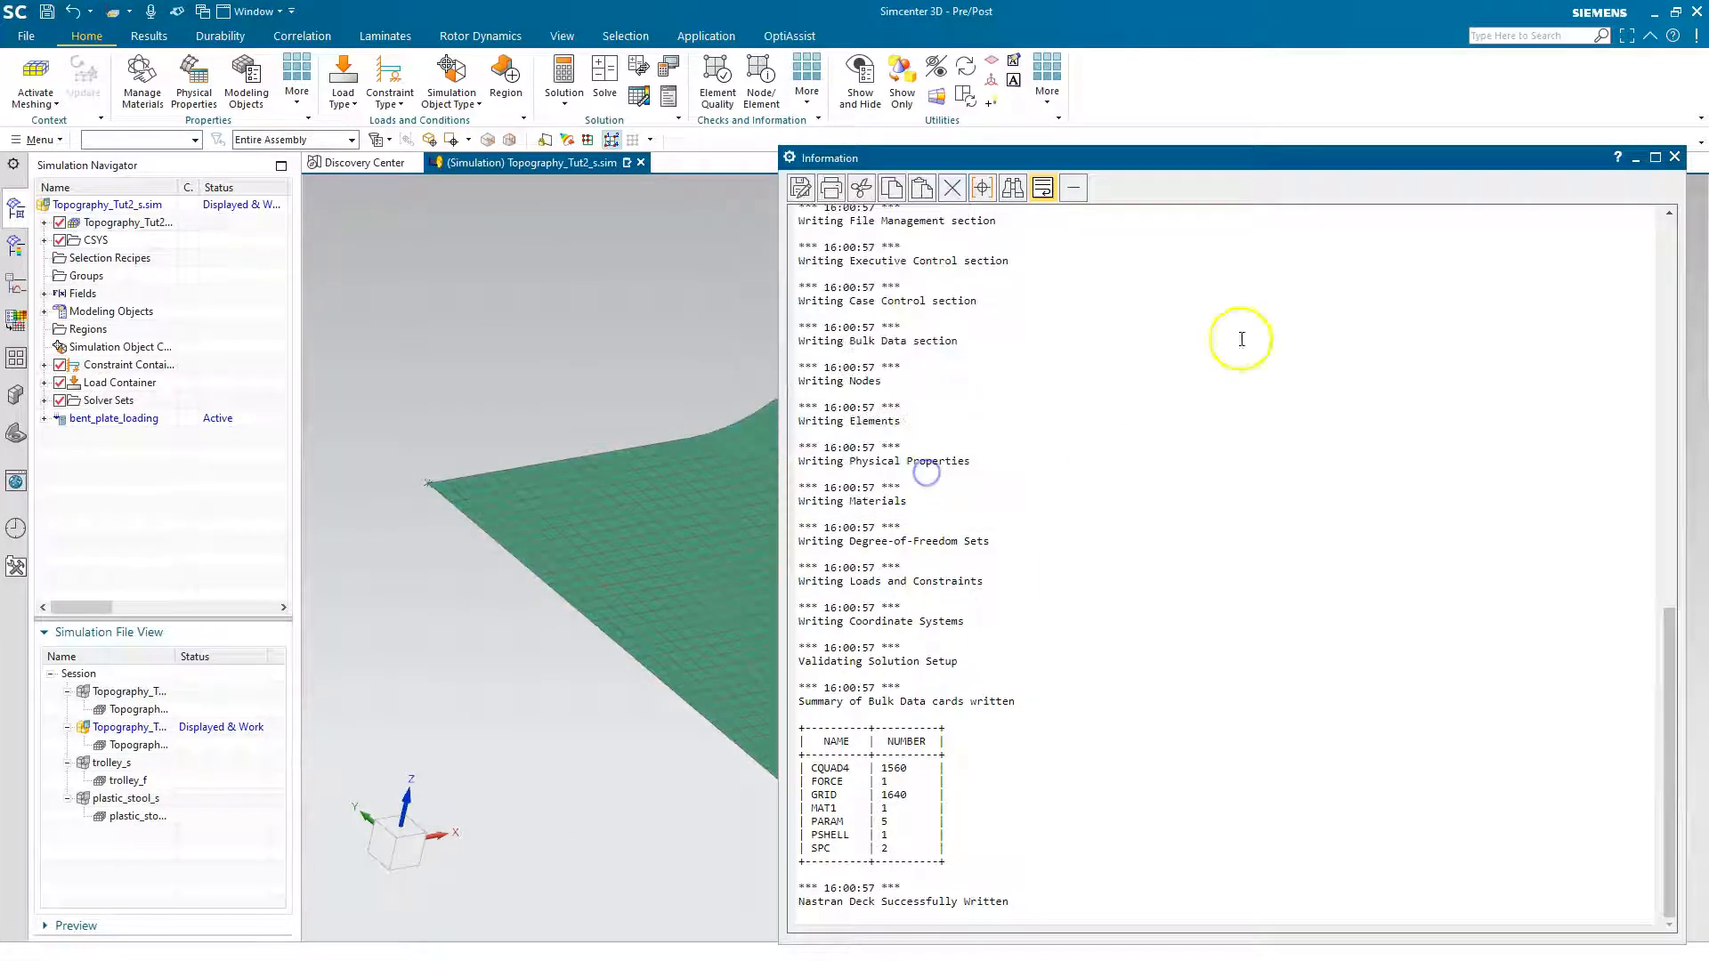
pyautogui.click(1675, 156)
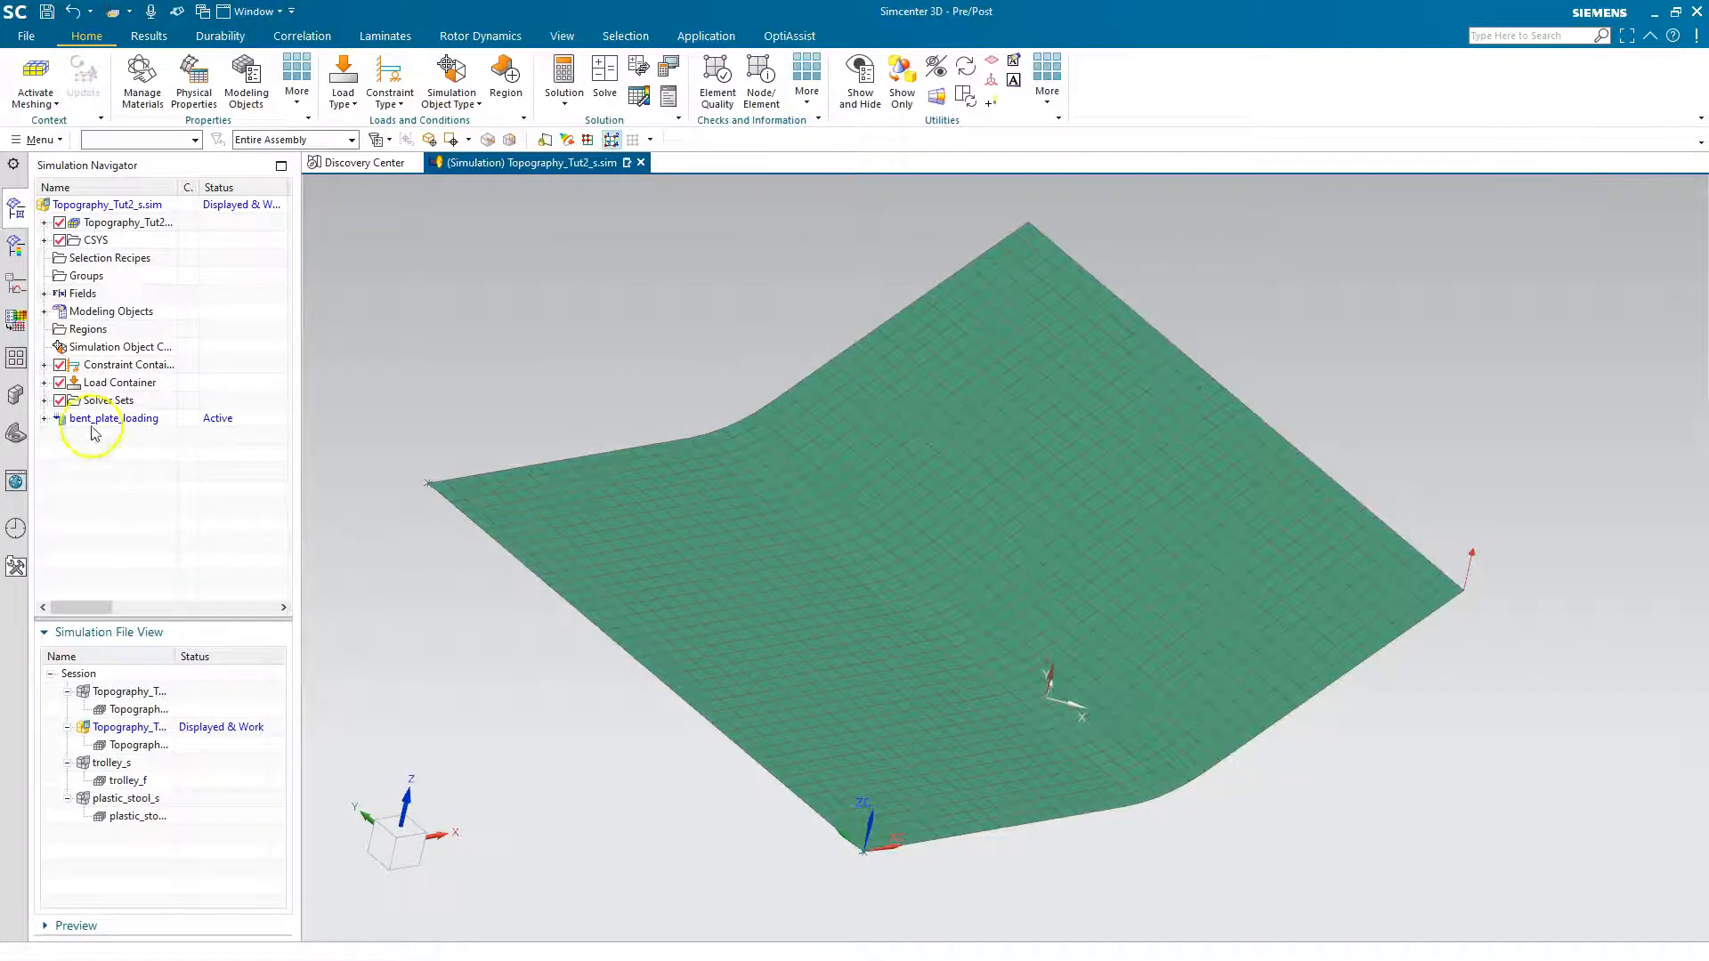
# - Load the structural results of bent_plate_loading and plot the nodal displacement magnitude on the plate
pyautogui.click(44, 419)
pyautogui.click(61, 489)
pyautogui.doubleClick(104, 507)
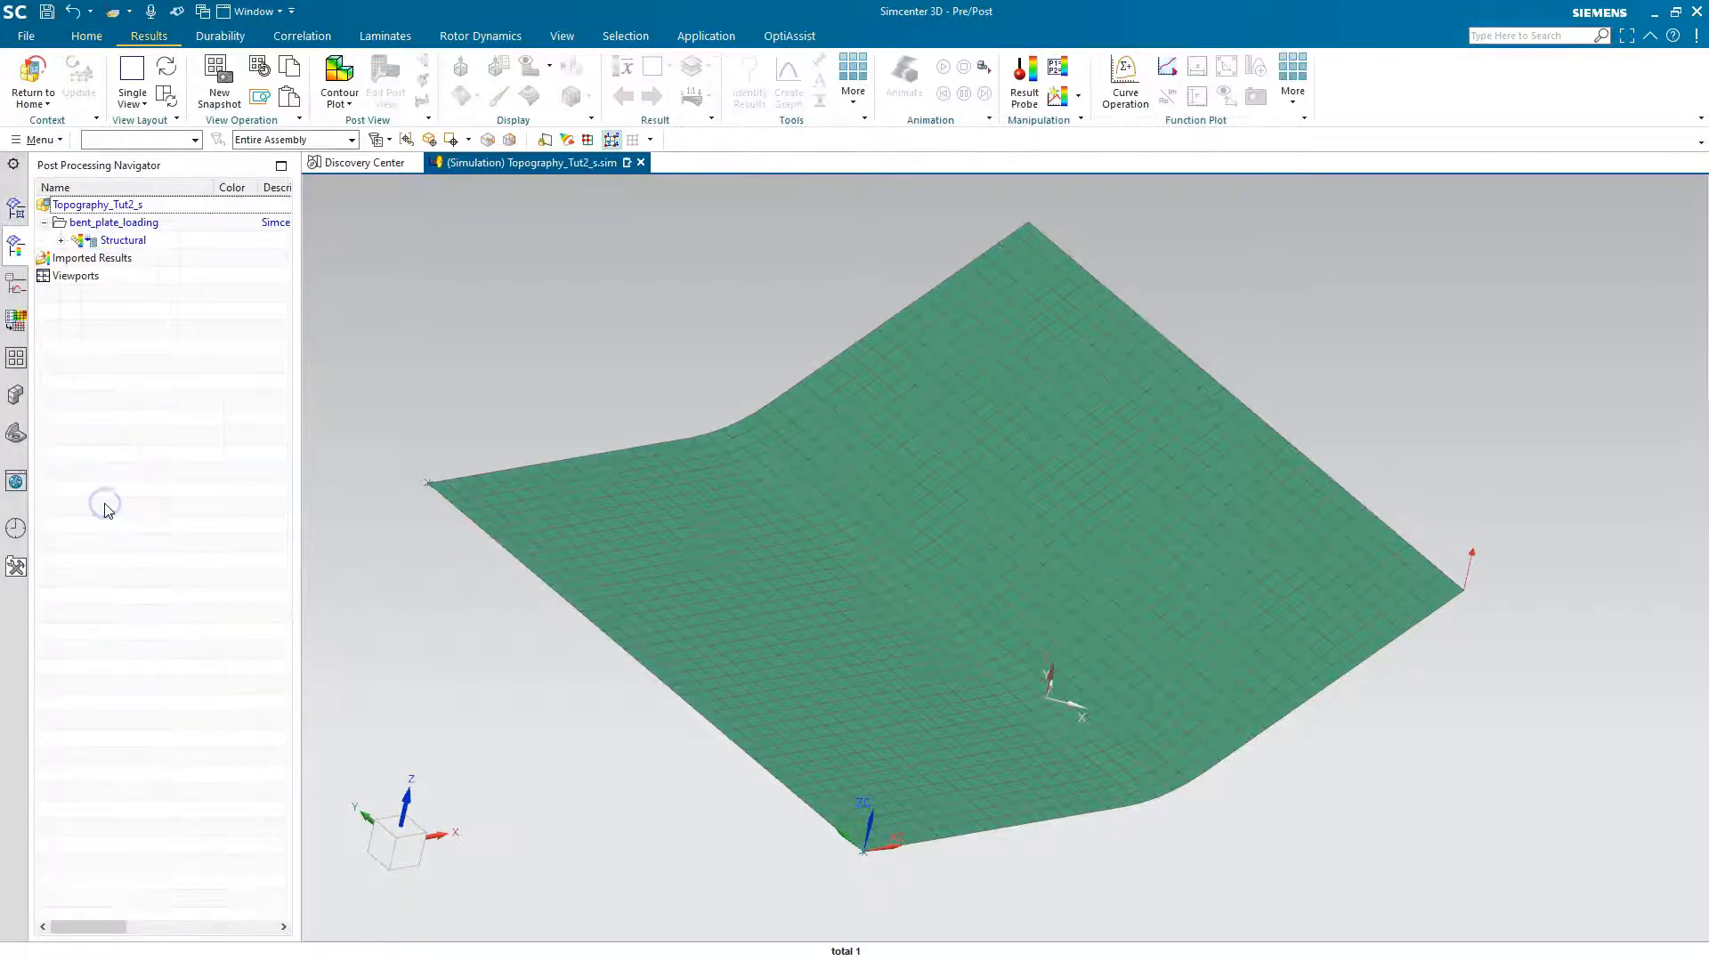
pyautogui.click(61, 240)
pyautogui.click(77, 258)
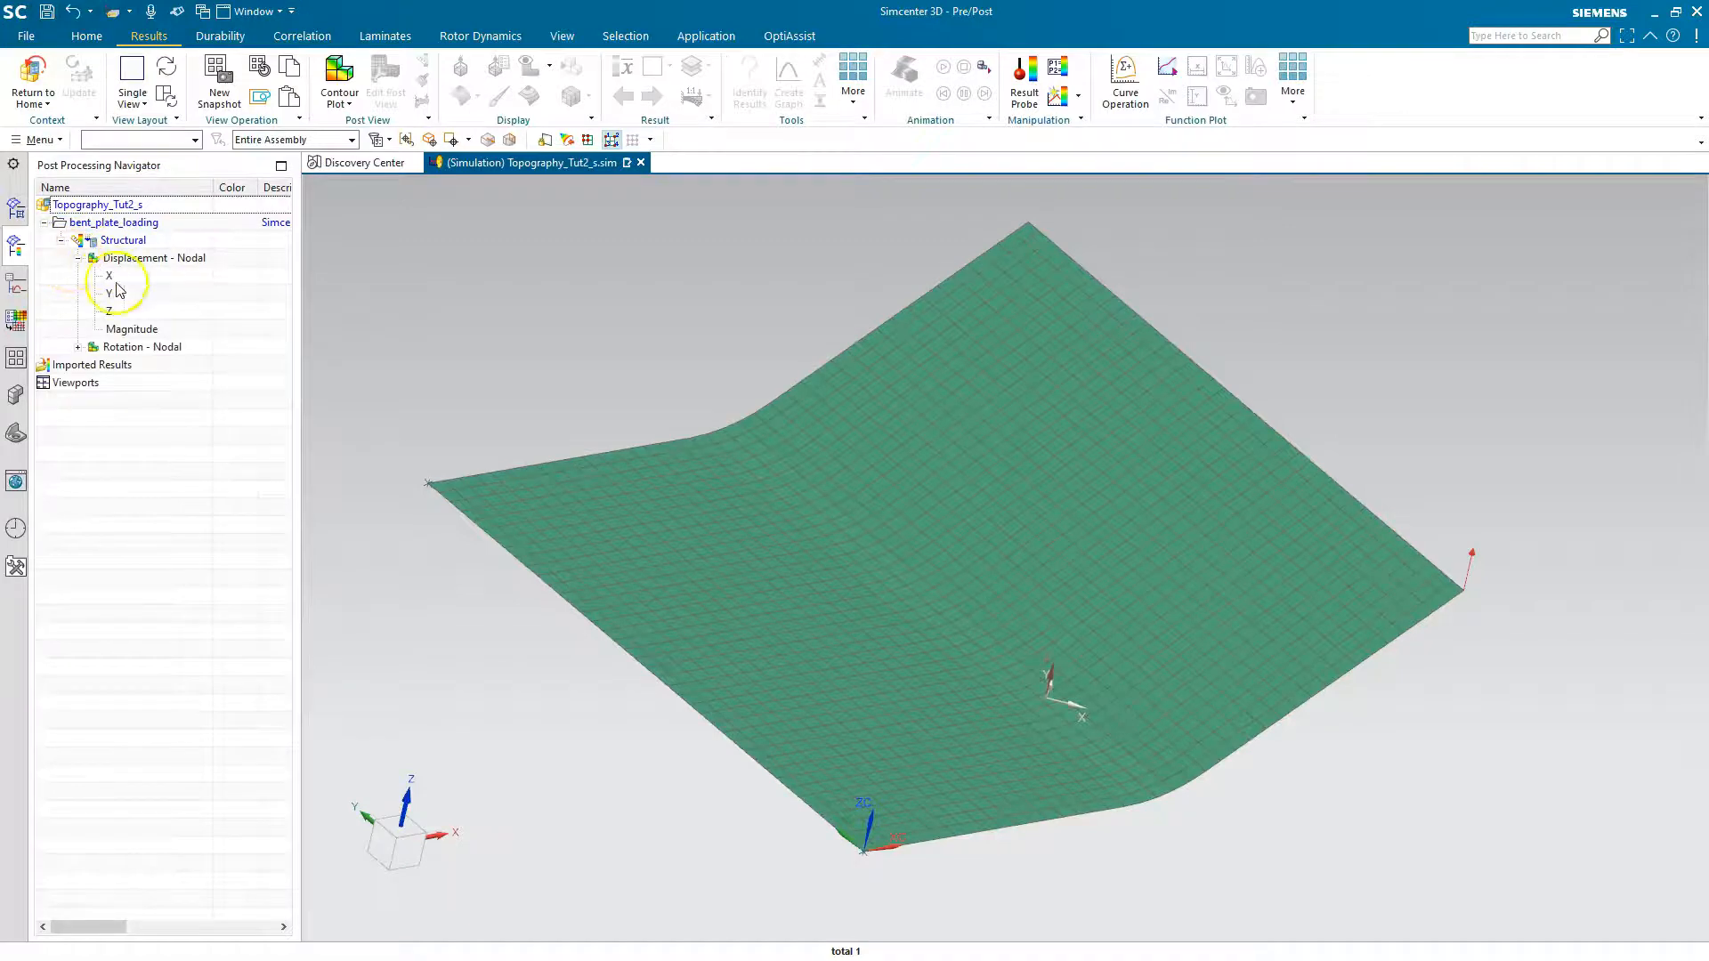
pyautogui.doubleClick(131, 329)
pyautogui.moveTo(748, 412); pyautogui.dragTo(1245, 357, button='middle')
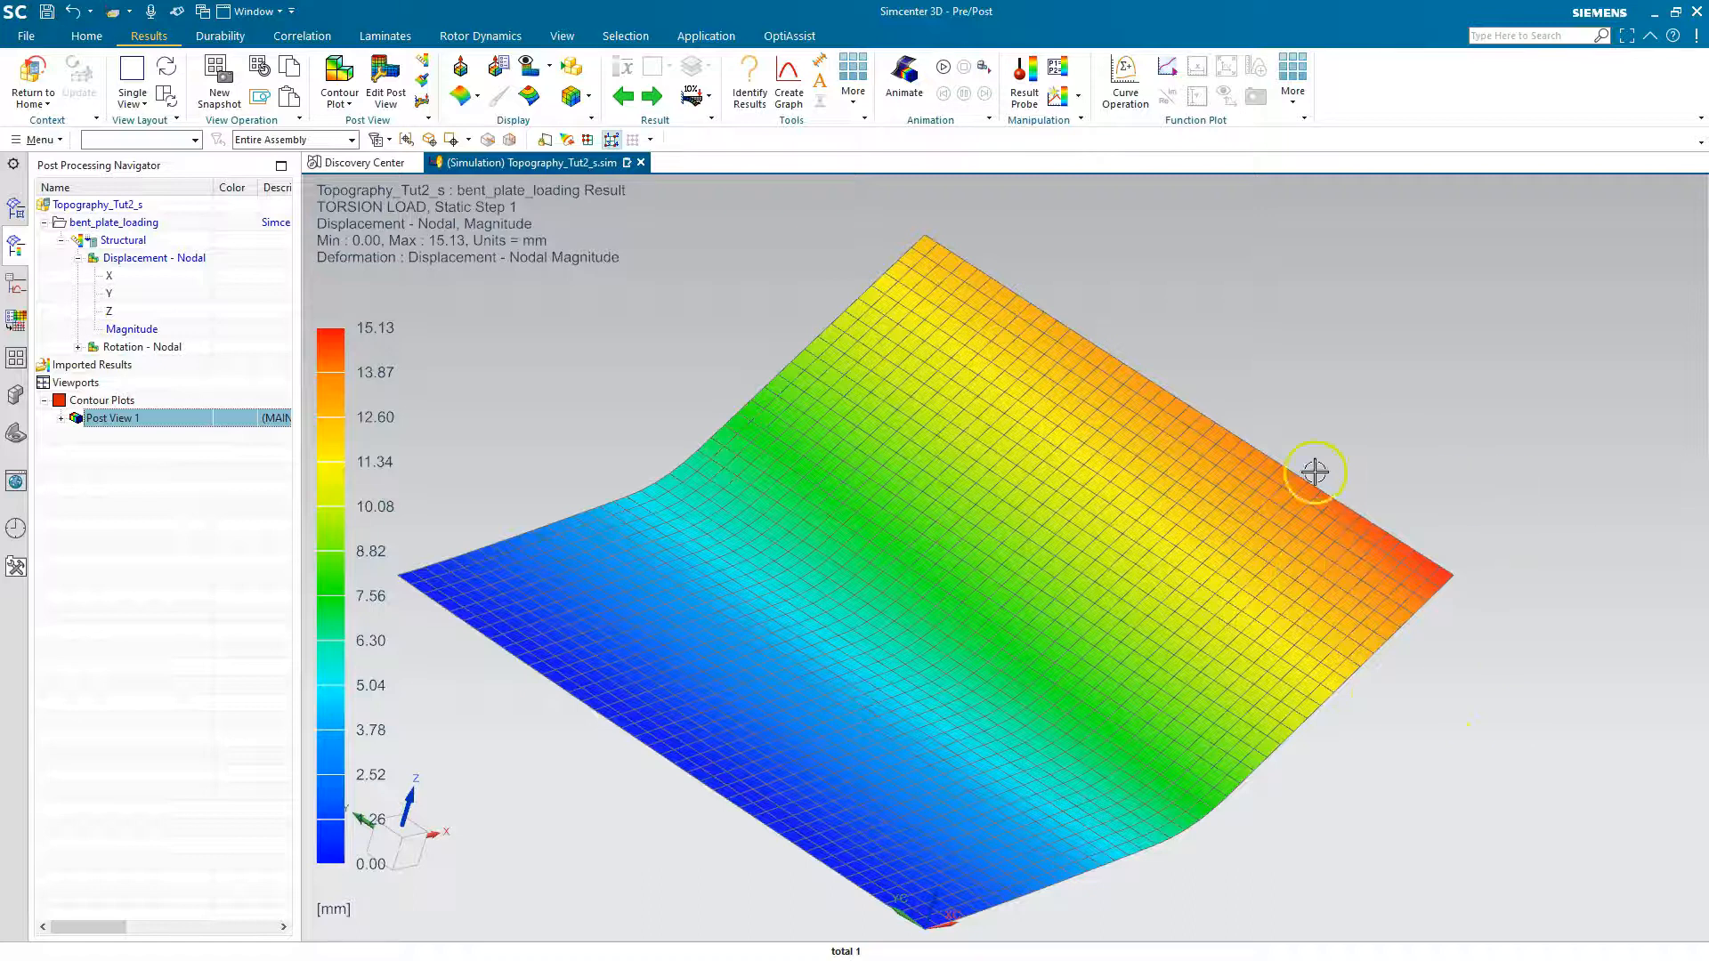
# - Animate the displacement magnitude plot to examine the plate's deformation under the torsion load, and return to the simulation model
pyautogui.scroll(-4, 1240, 488)
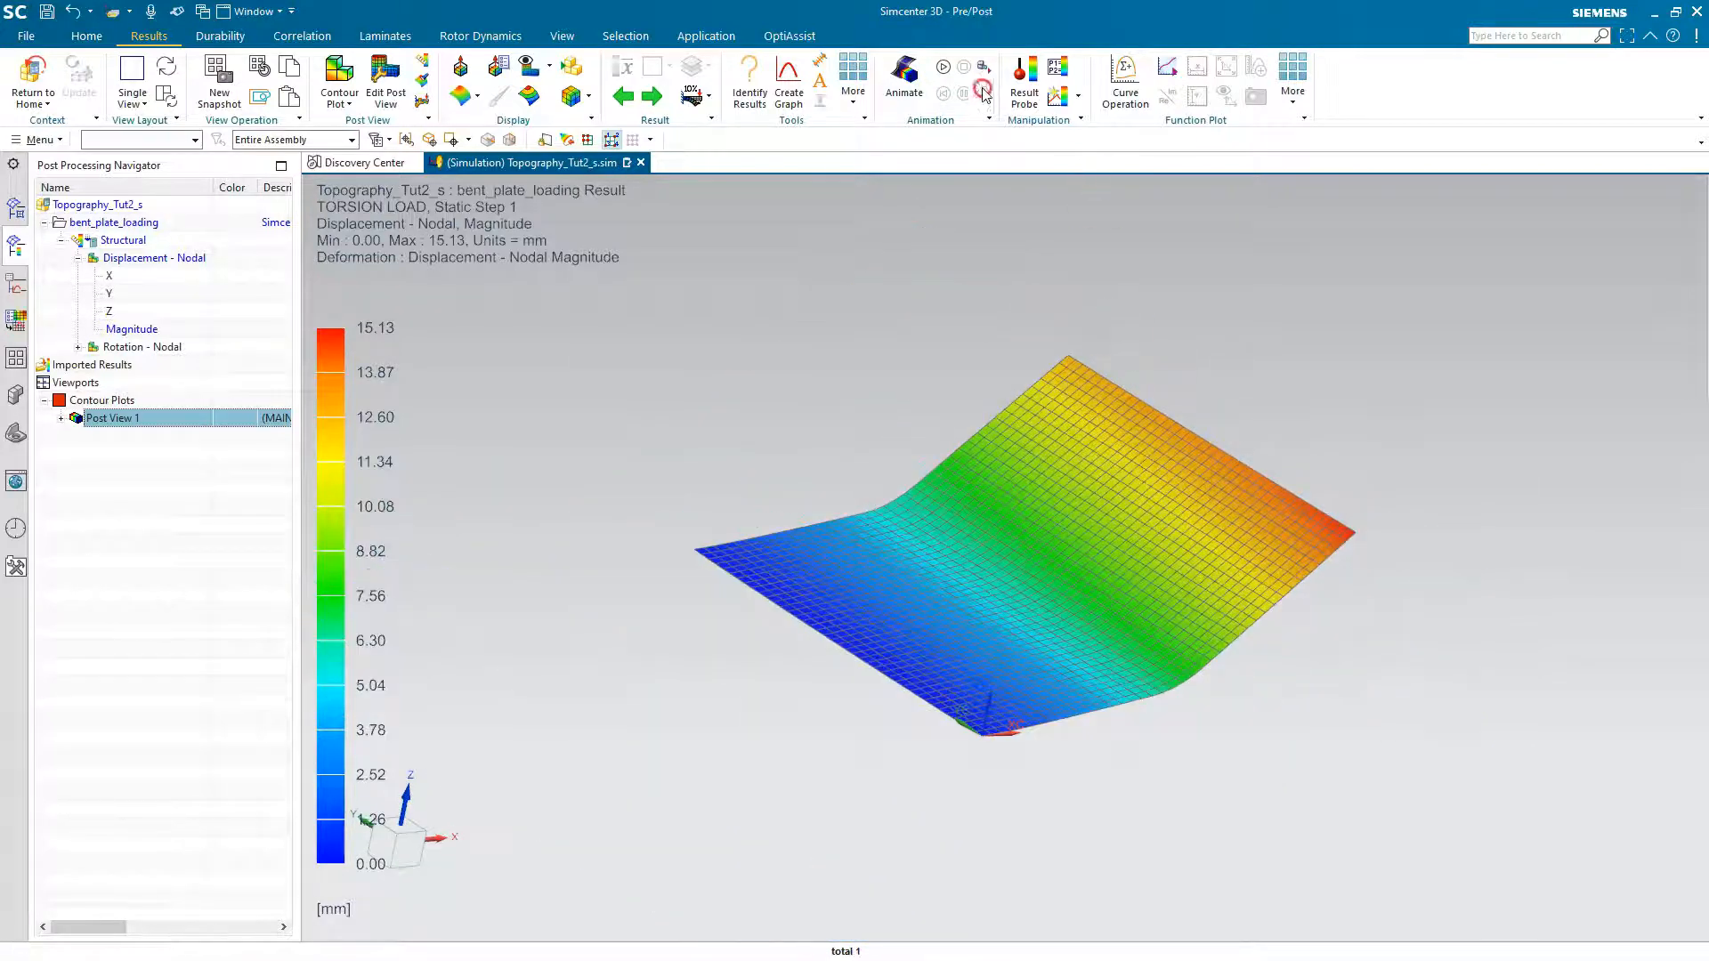
pyautogui.click(949, 69)
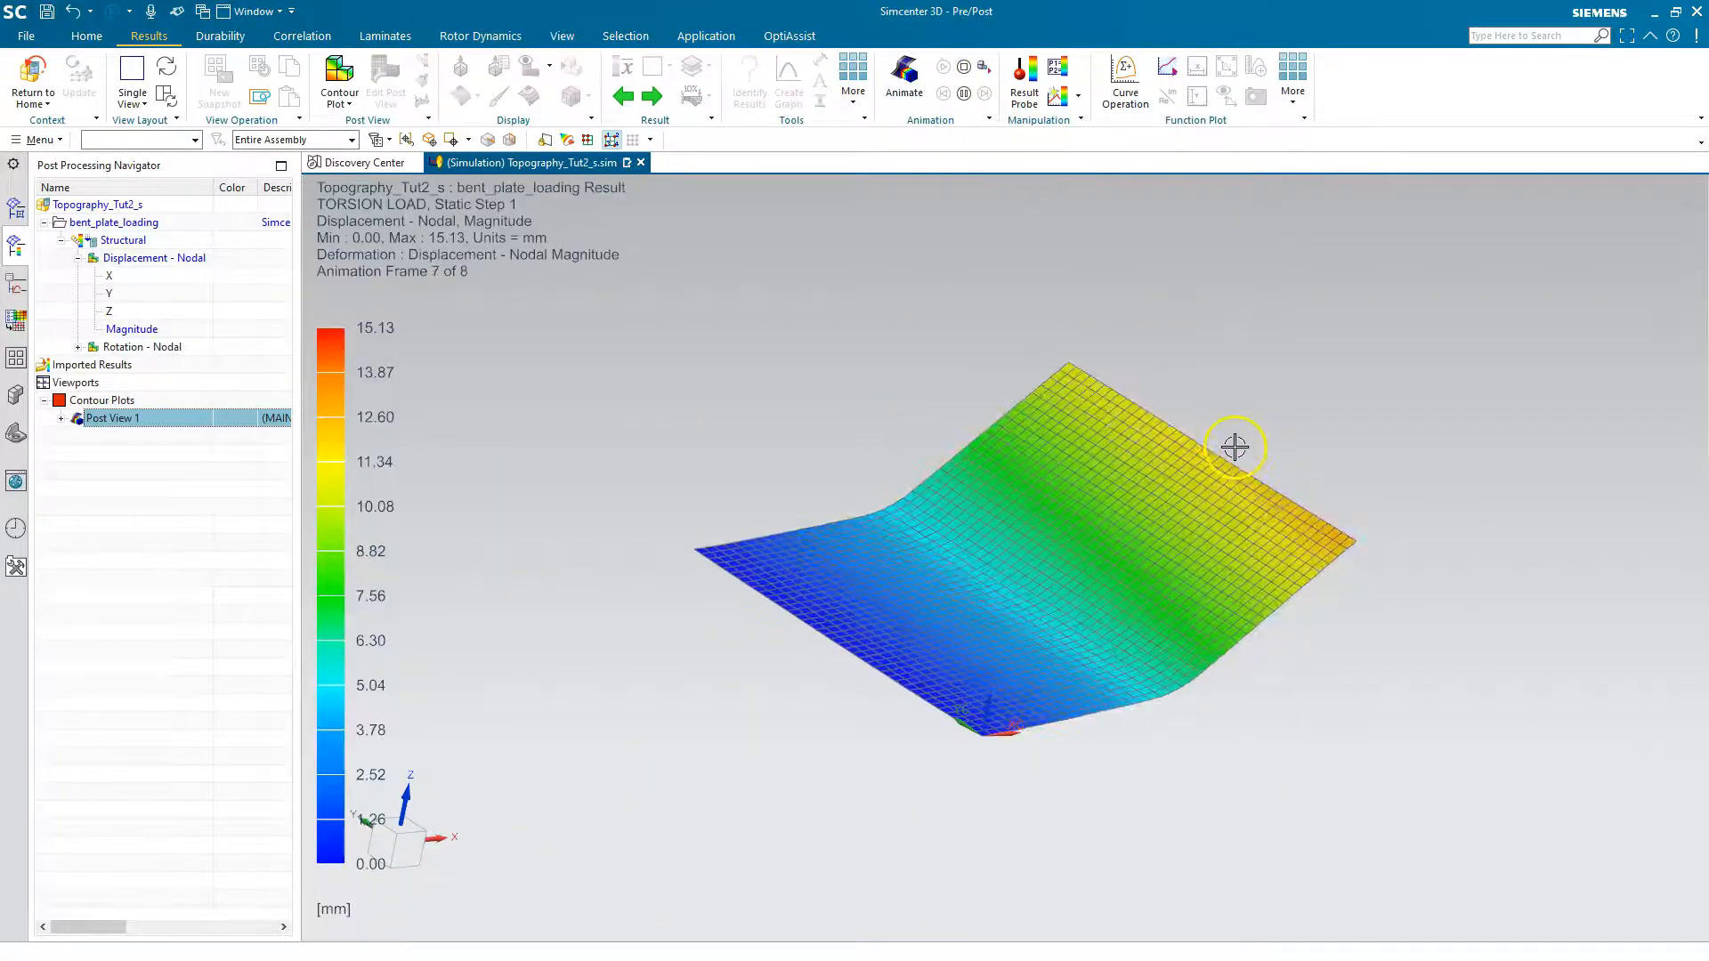
pyautogui.moveTo(1307, 449); pyautogui.dragTo(1332, 415, button='middle')
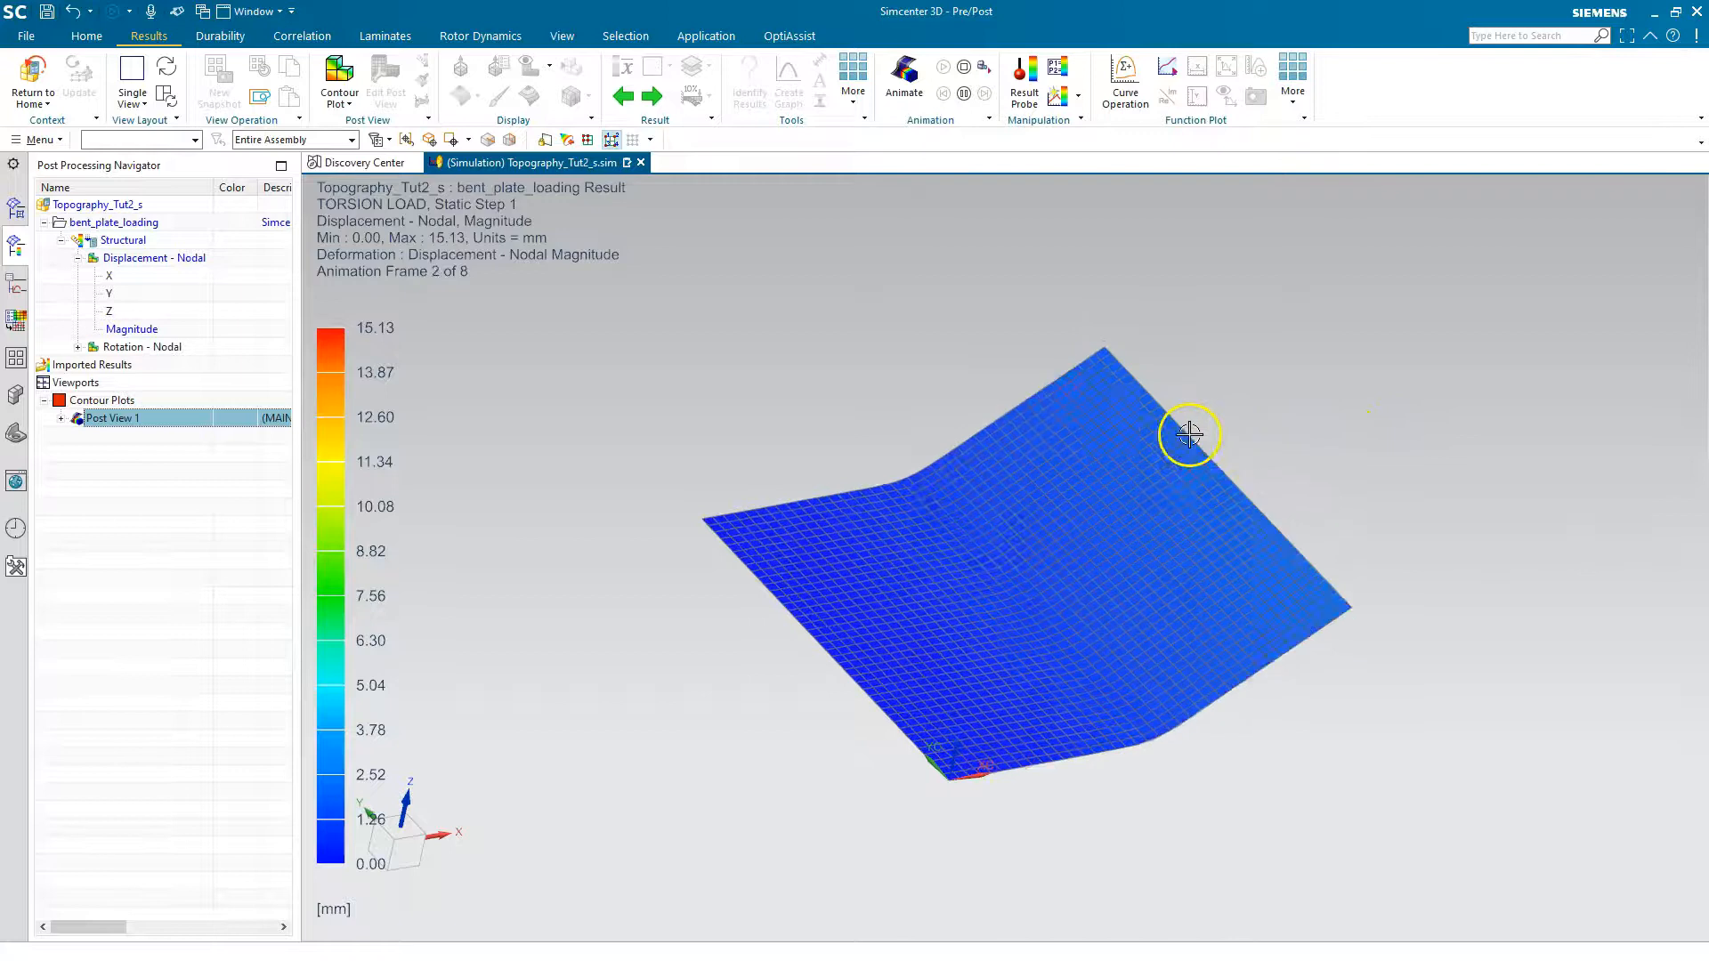
pyautogui.moveTo(786, 344); pyautogui.dragTo(804, 354, button='middle')
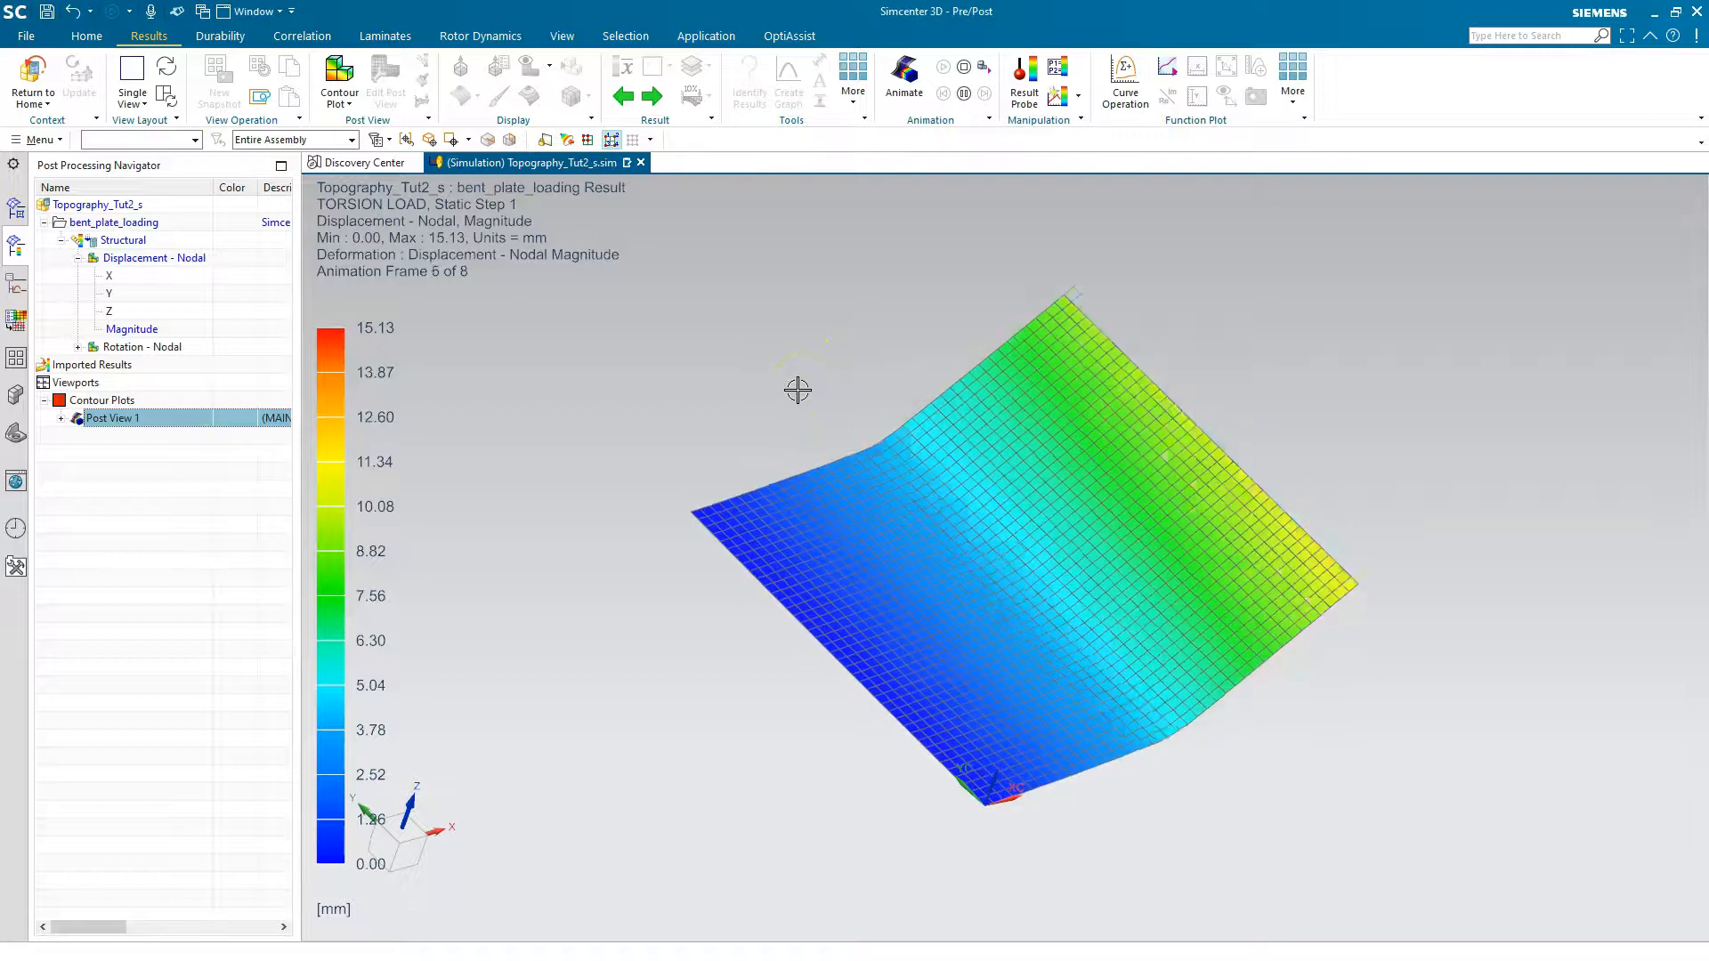
pyautogui.click(33, 76)
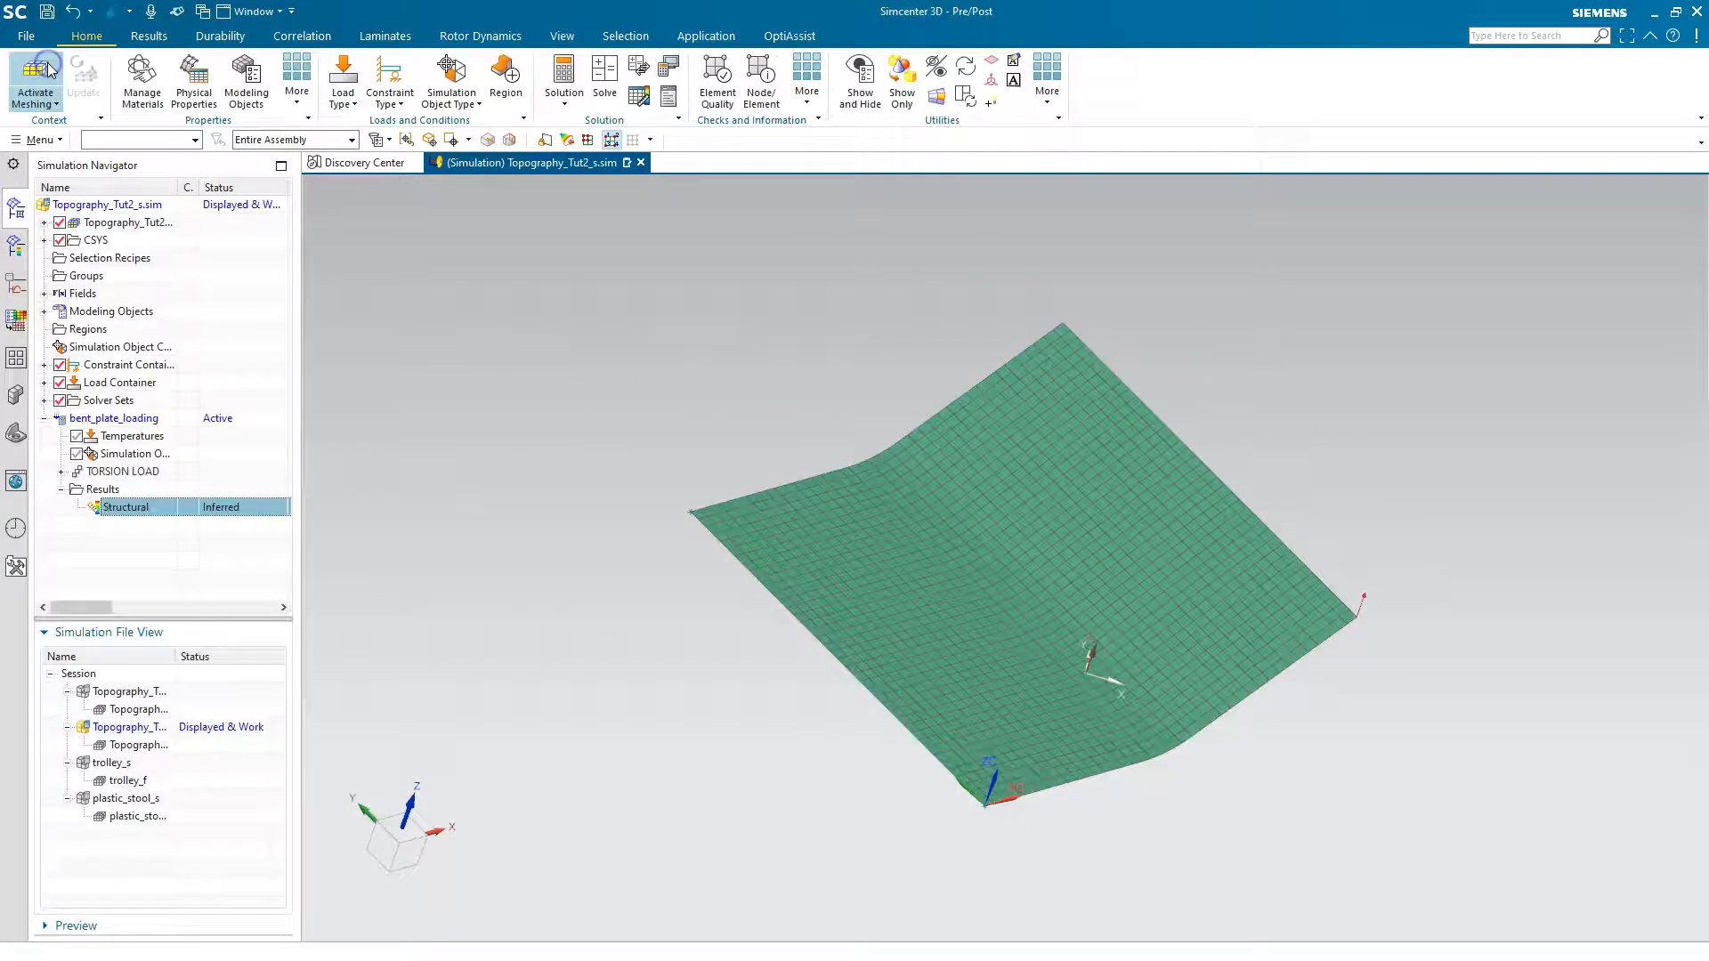
# - Start a topography optimization setup in OptiAssist and select the bent_plate_loading - TORSION LOAD subcase as its loadcase
pyautogui.click(788, 37)
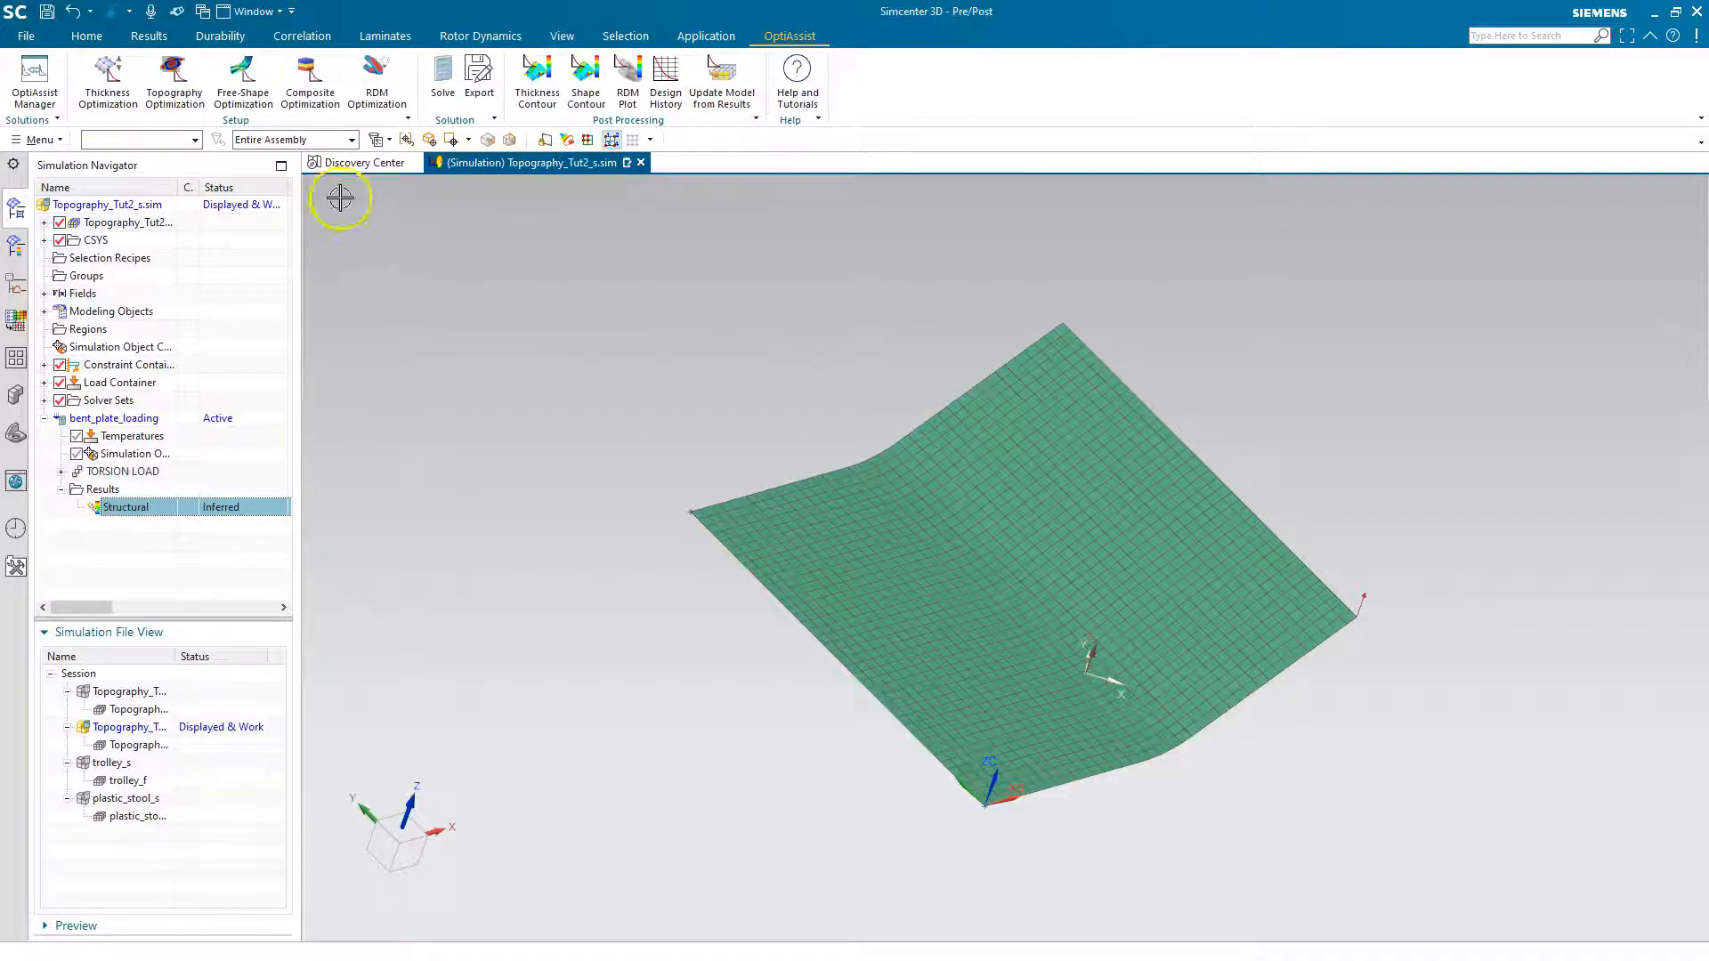
pyautogui.click(160, 86)
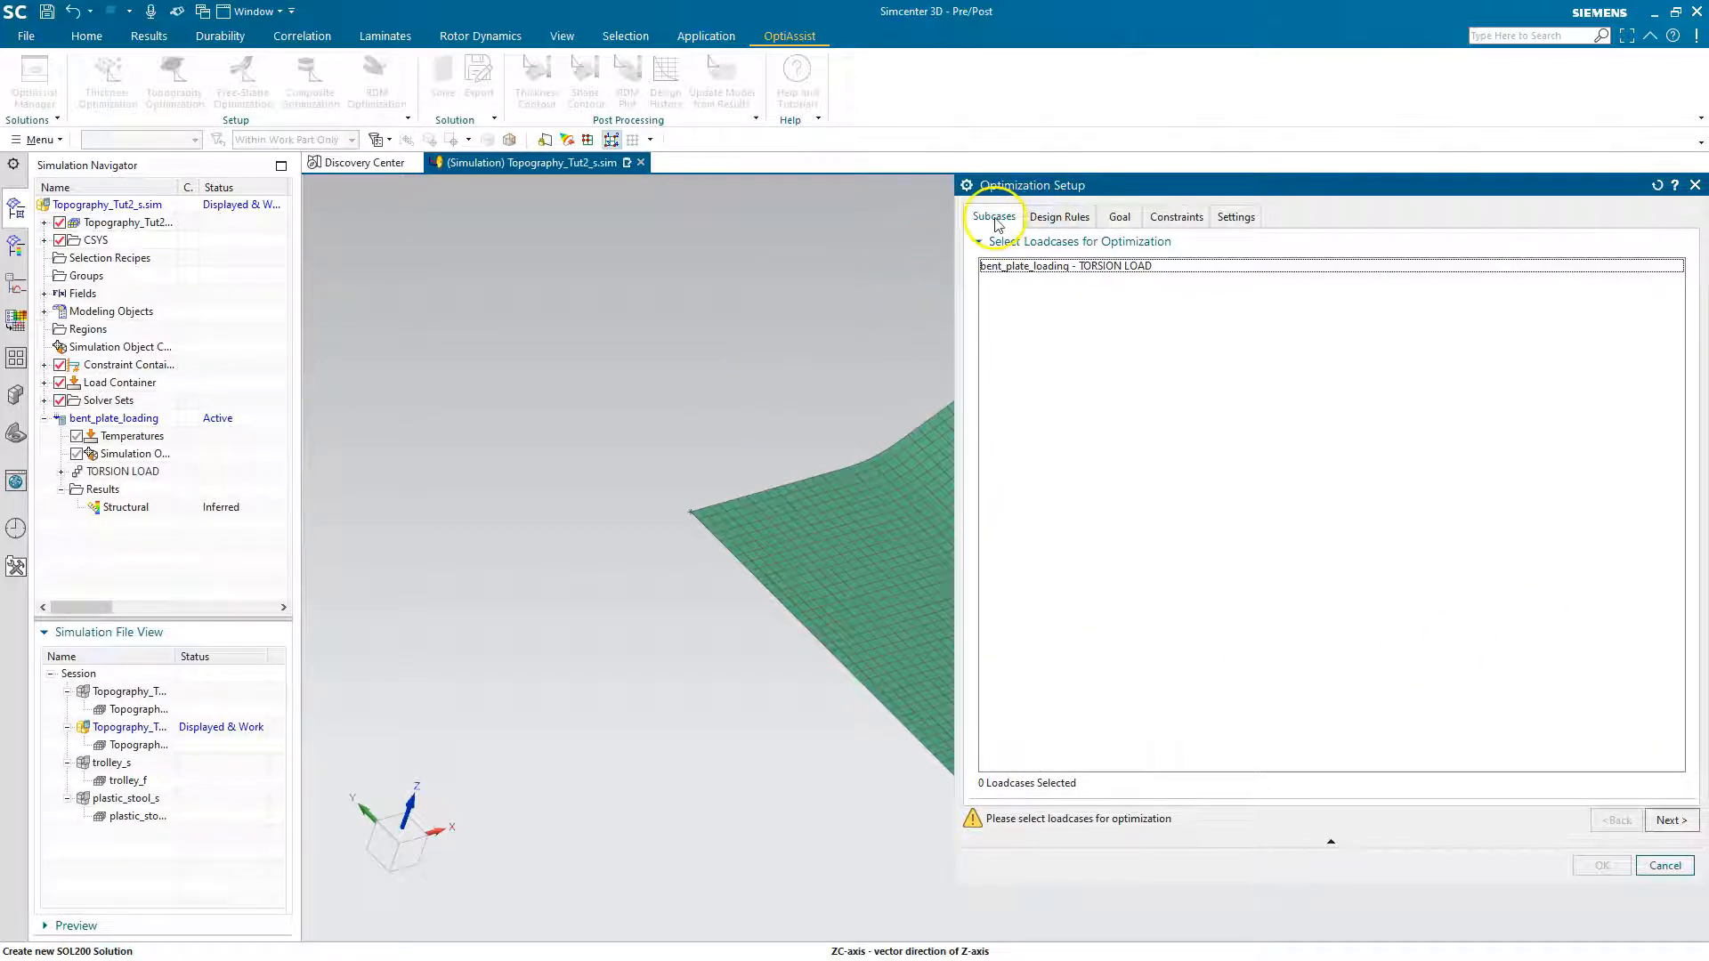
pyautogui.scroll(3, 446, 471)
pyautogui.moveTo(446, 470); pyautogui.dragTo(736, 412, button='middle')
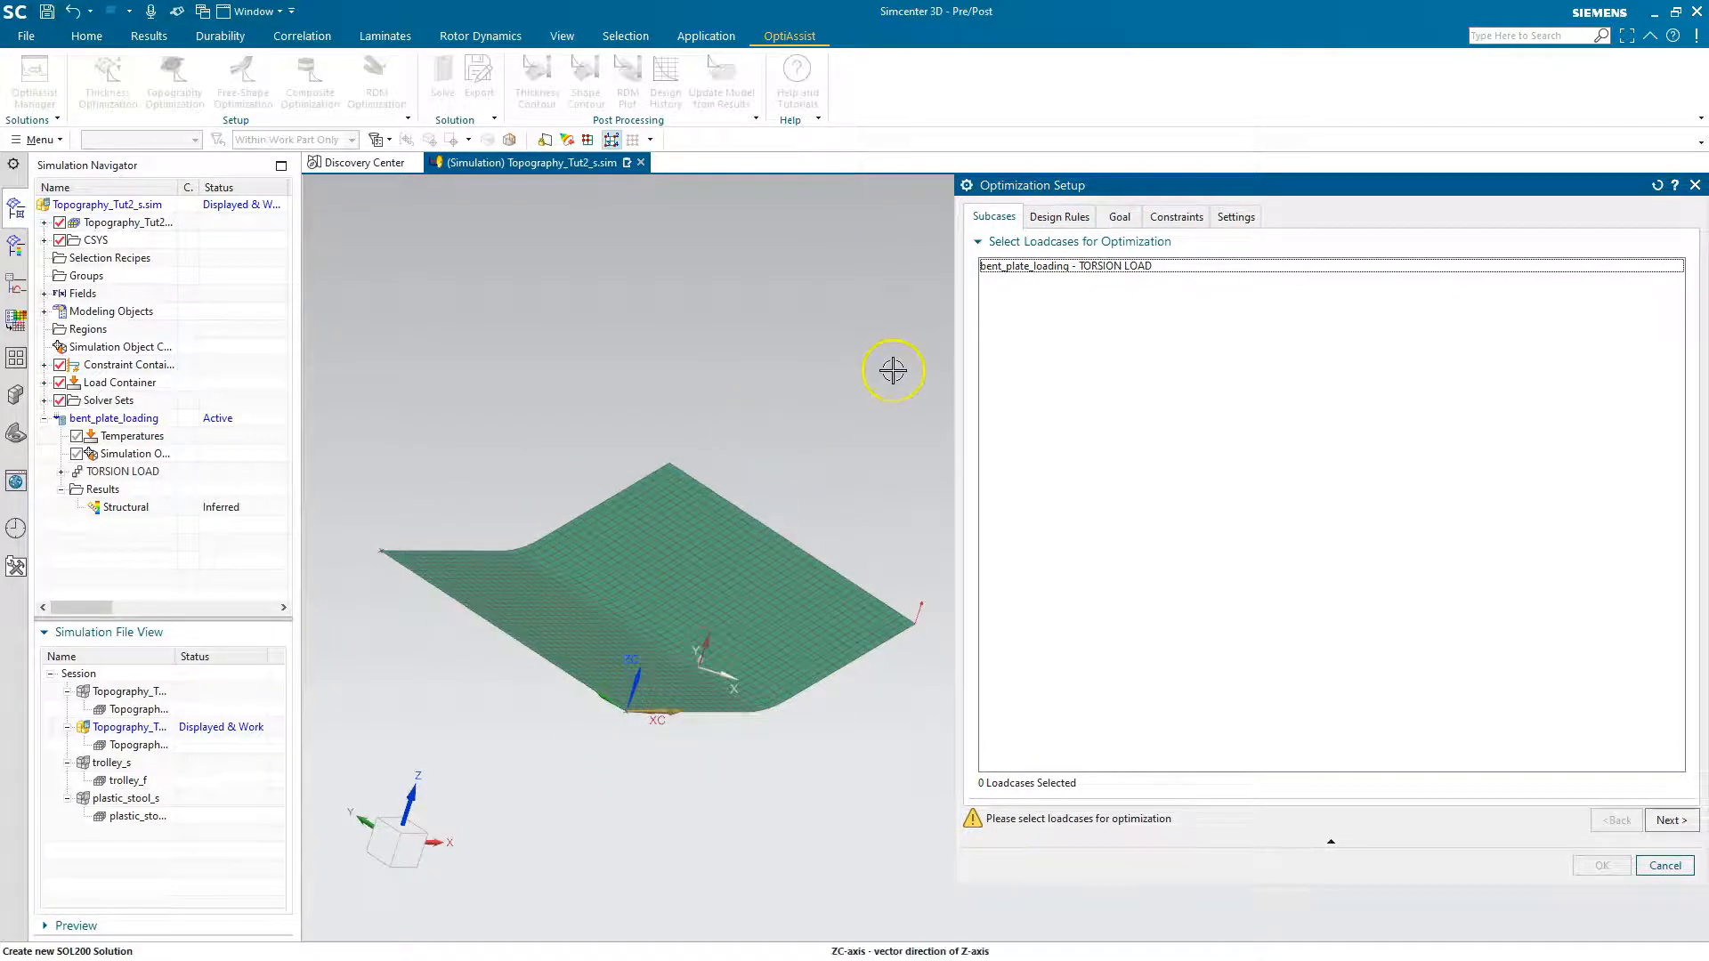
pyautogui.click(1016, 266)
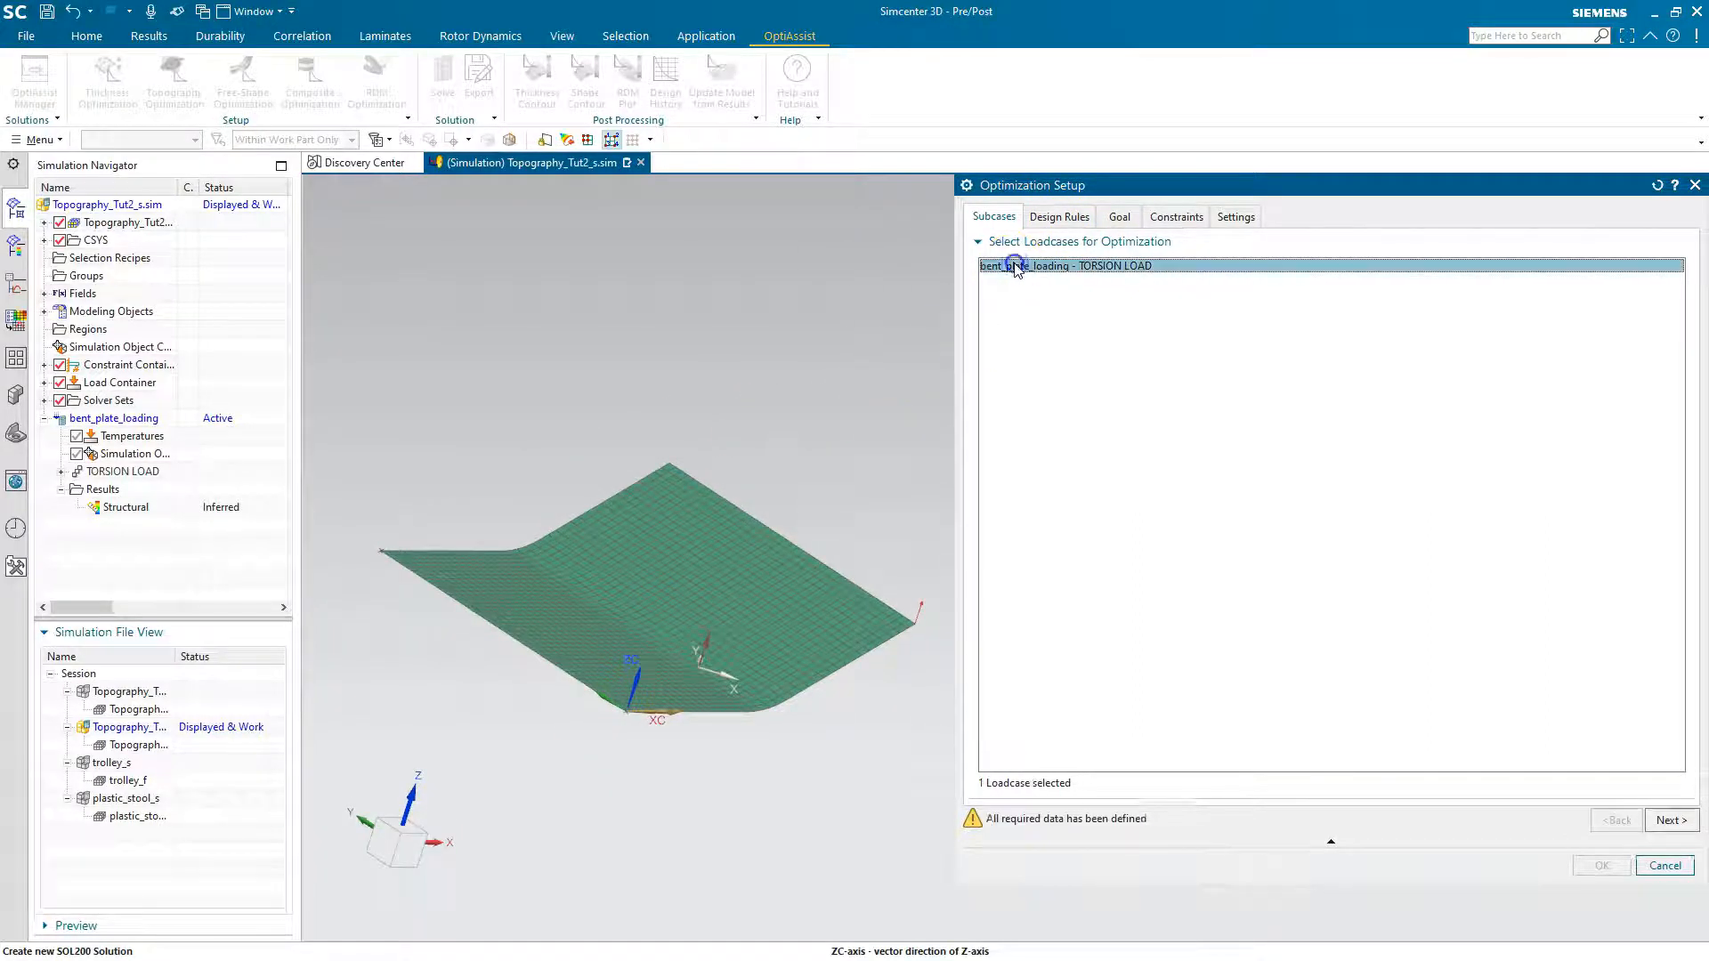
pyautogui.click(1668, 823)
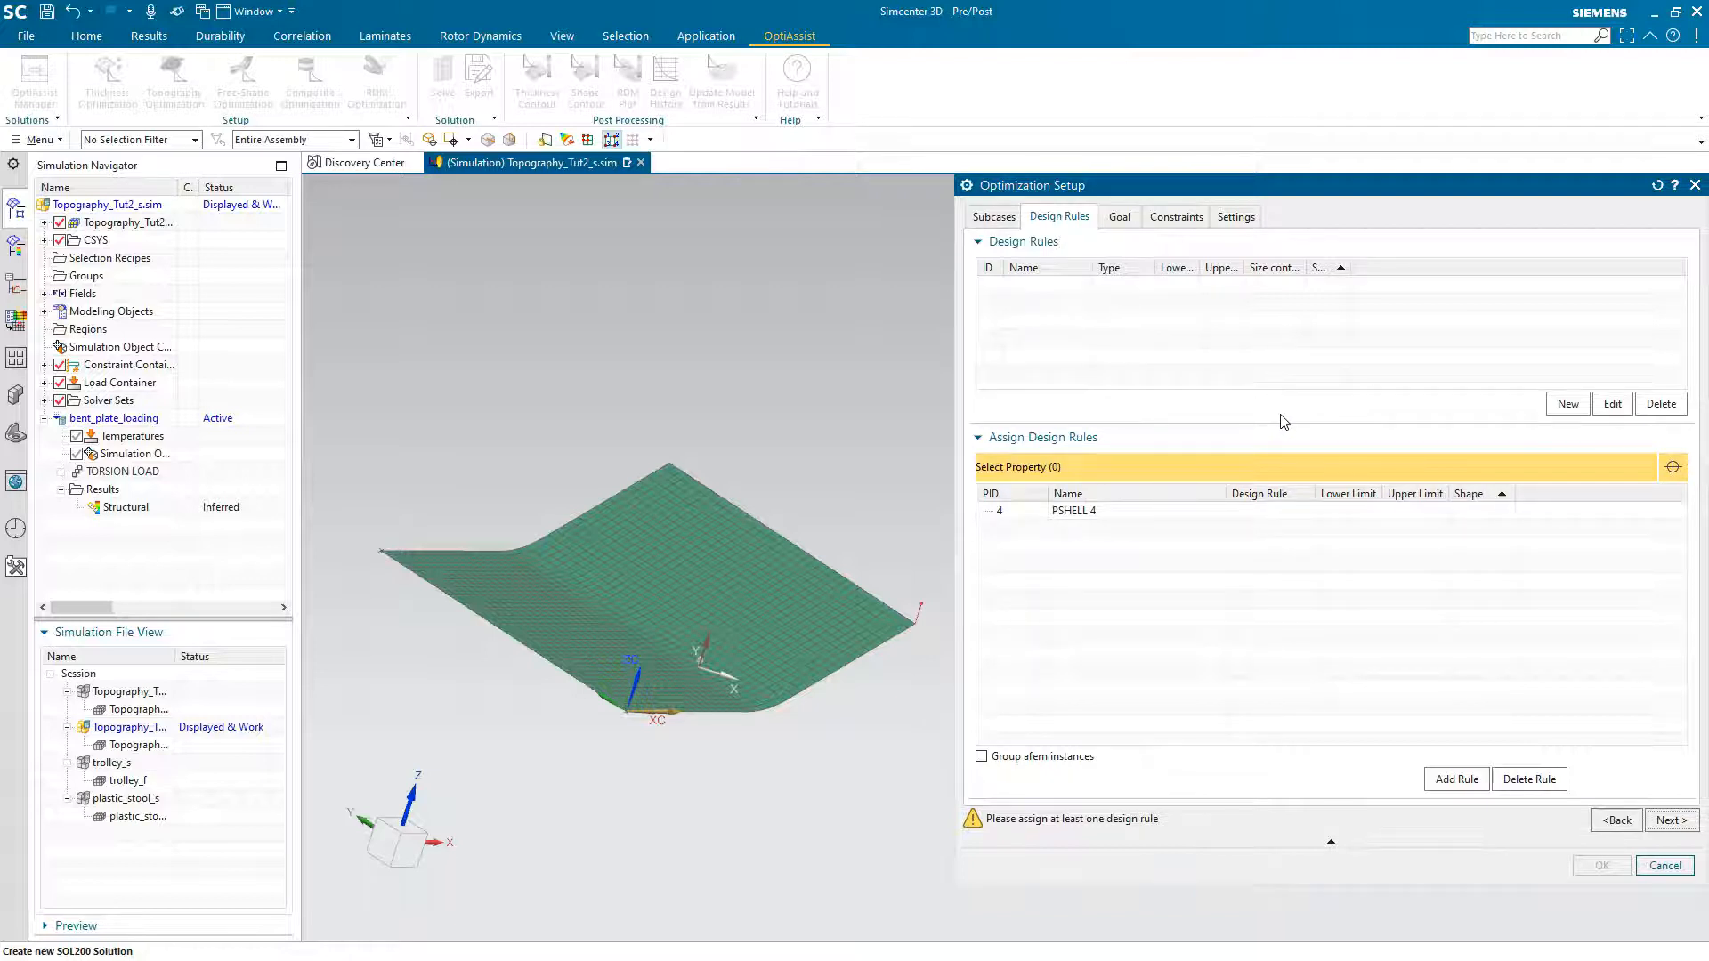
# - Create a topography design rule with a lower limit of 0, Planar Pattern shape control and a pitch of 2
pyautogui.click(1565, 402)
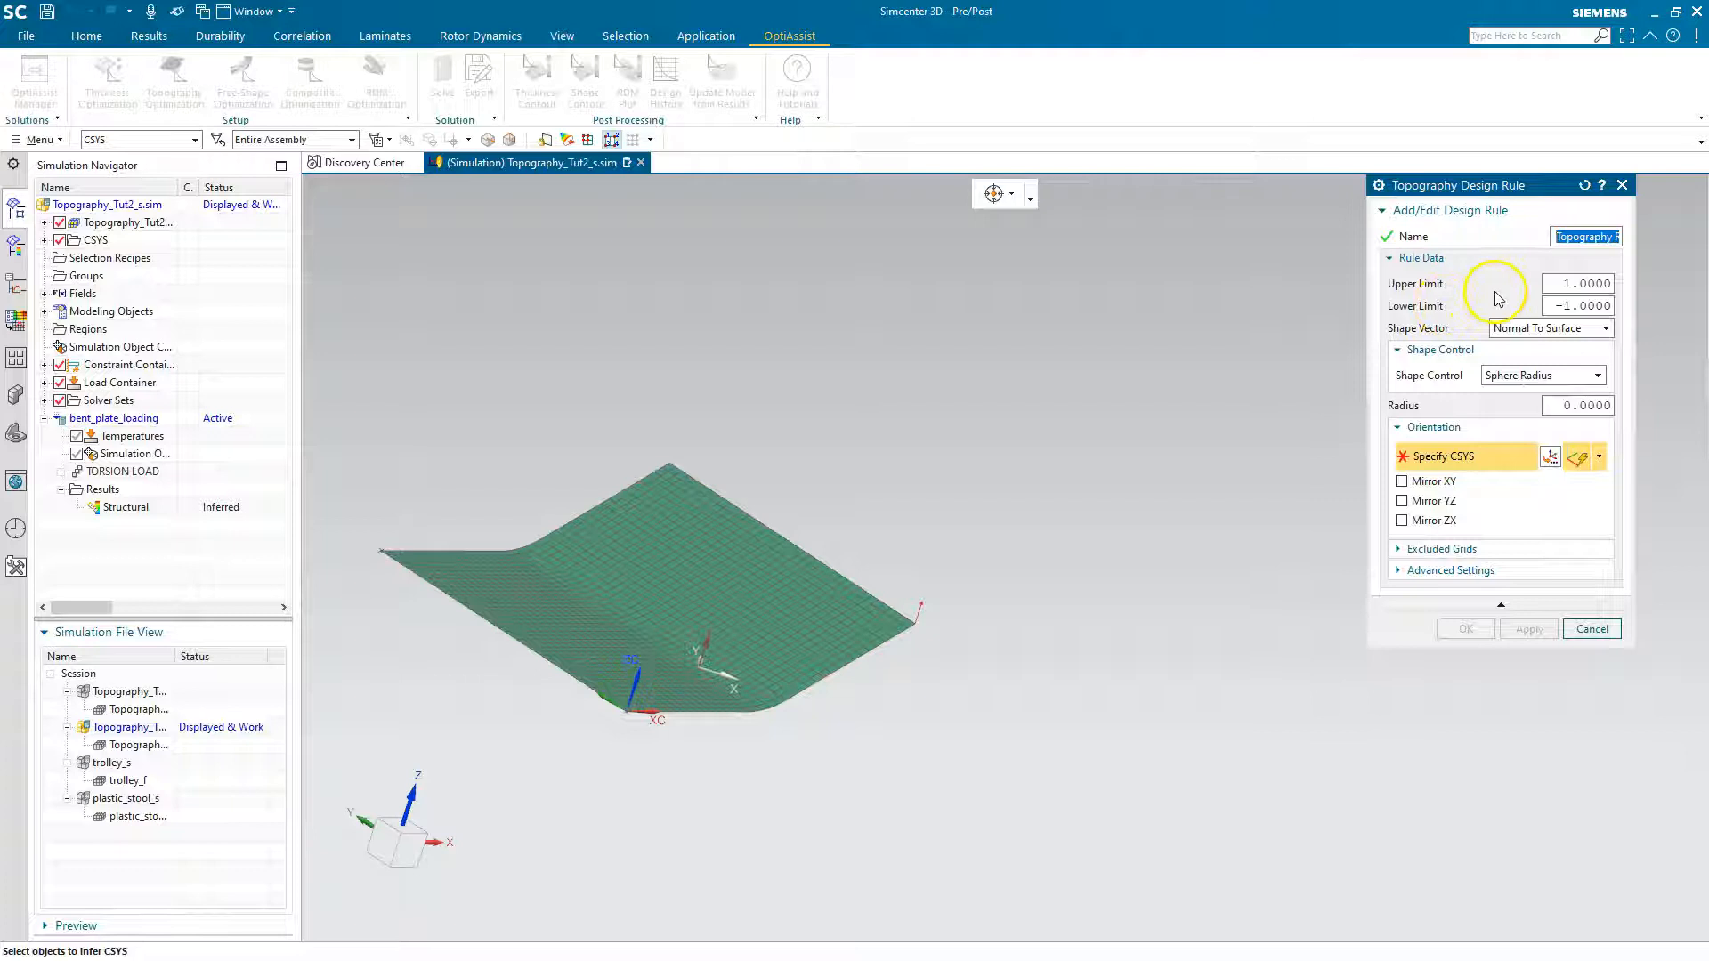
pyautogui.click(1590, 307)
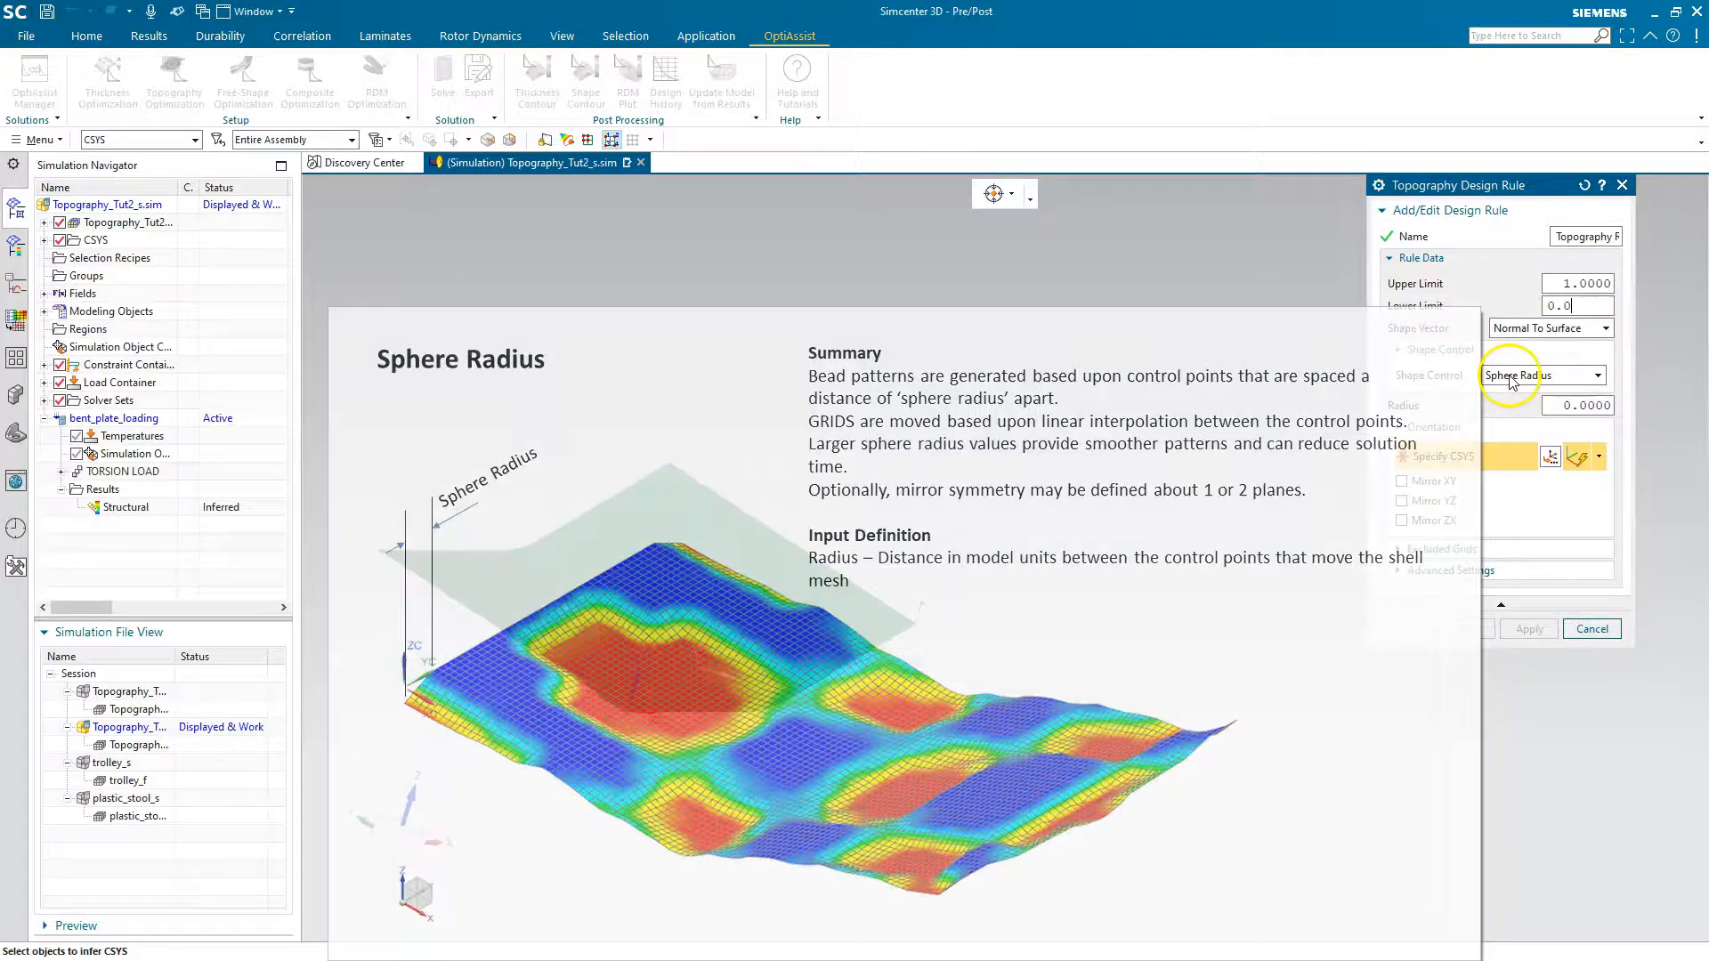
pyautogui.click(1511, 377)
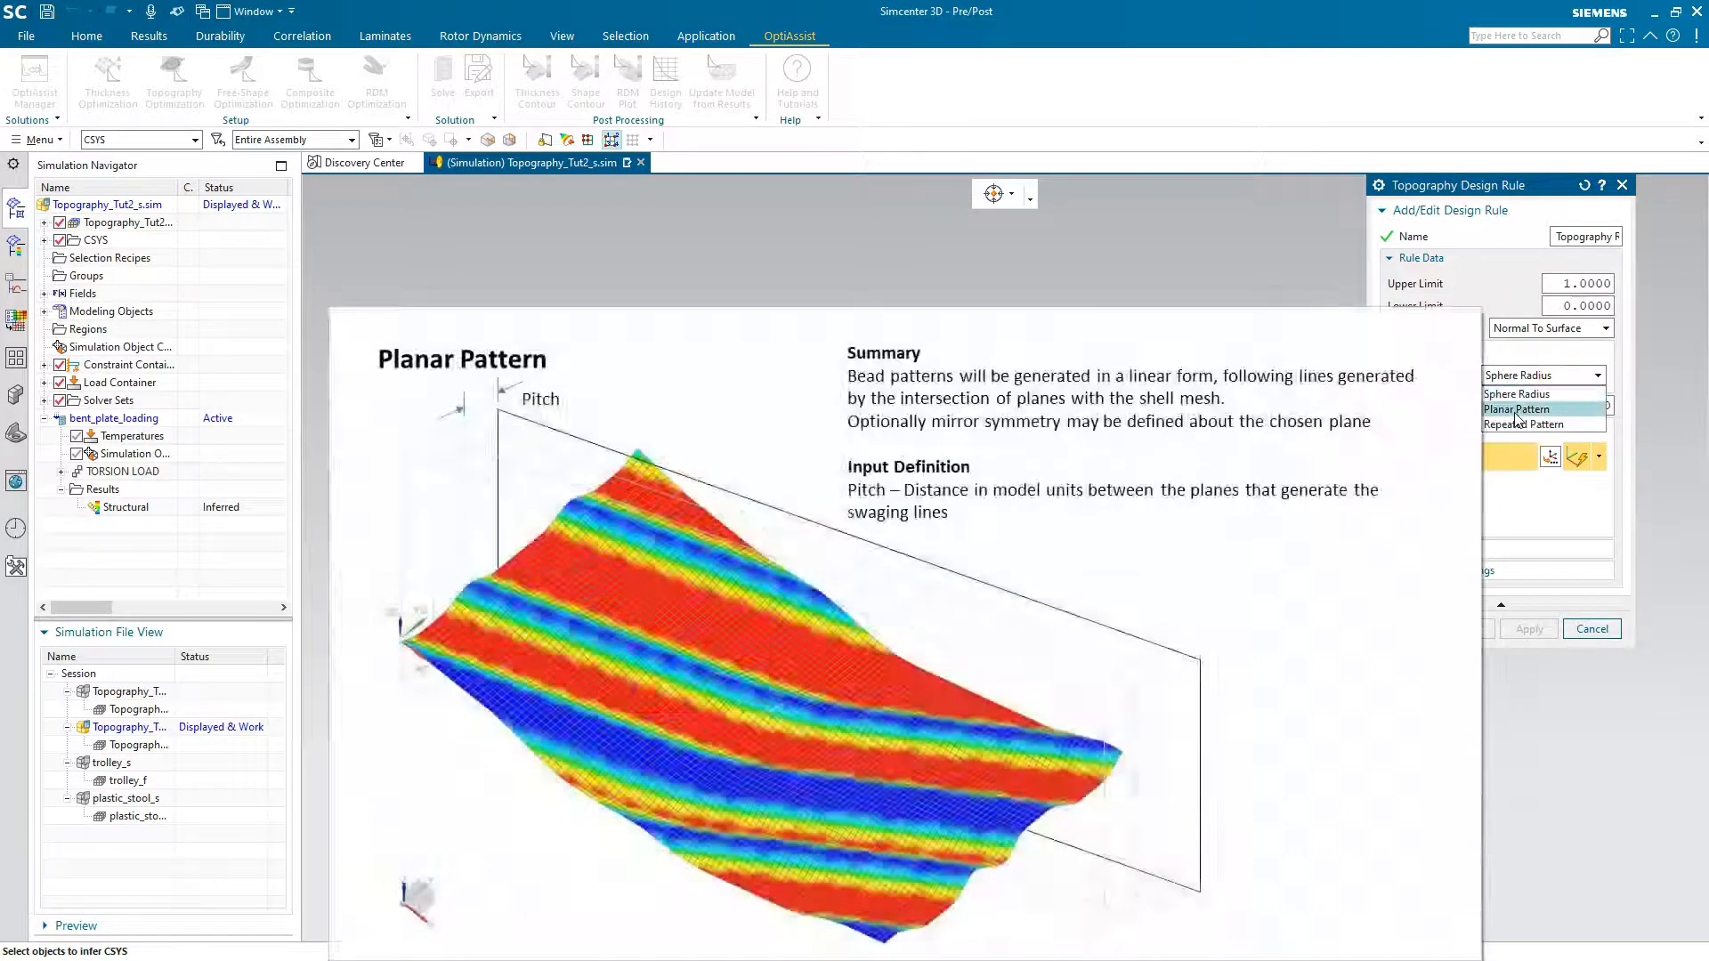
pyautogui.click(1517, 410)
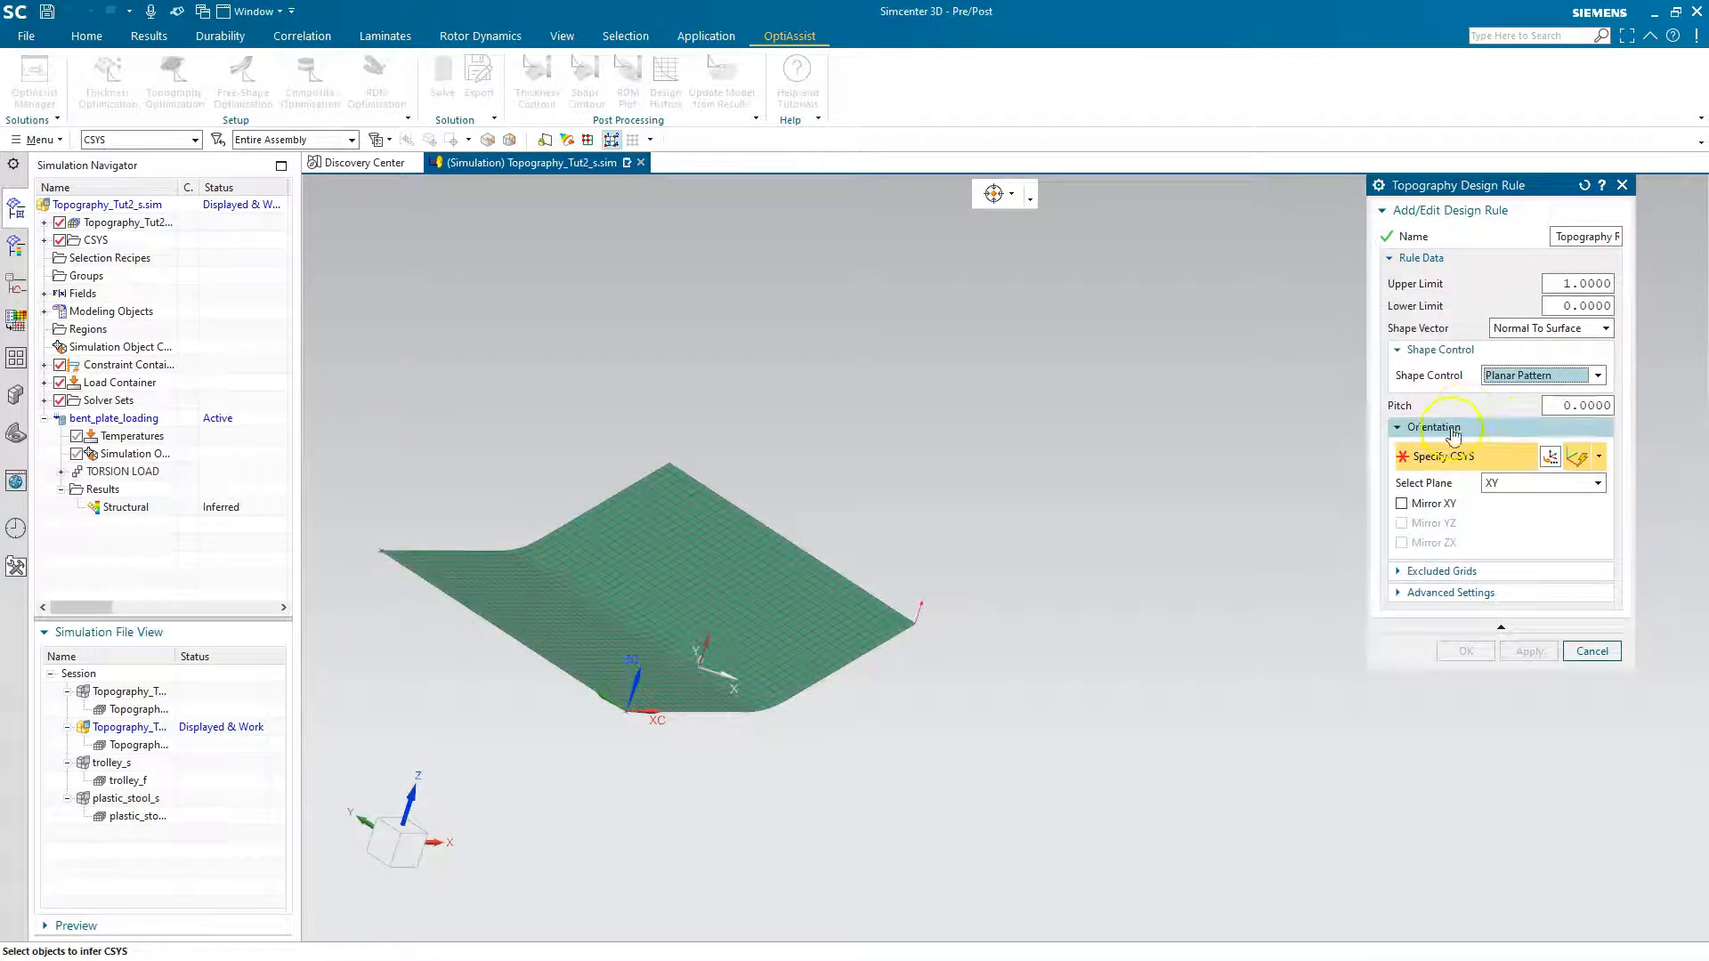
pyautogui.click(1570, 407)
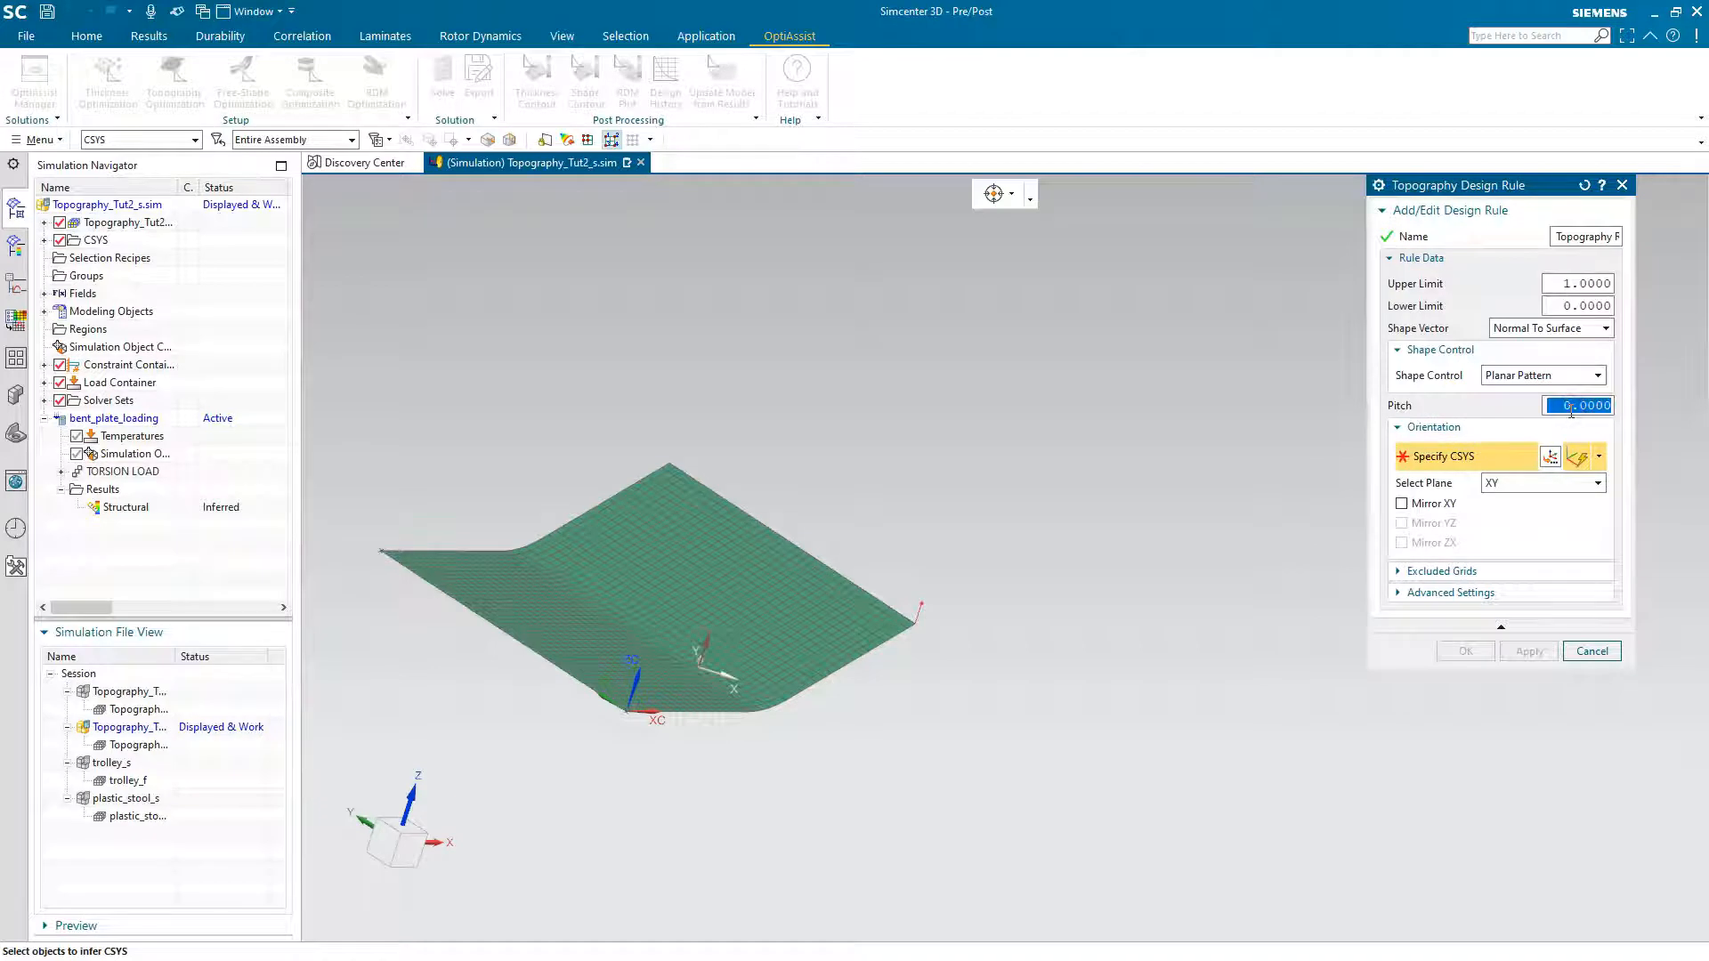
pyautogui.moveTo(1270, 496); pyautogui.dragTo(1125, 553, button='middle')
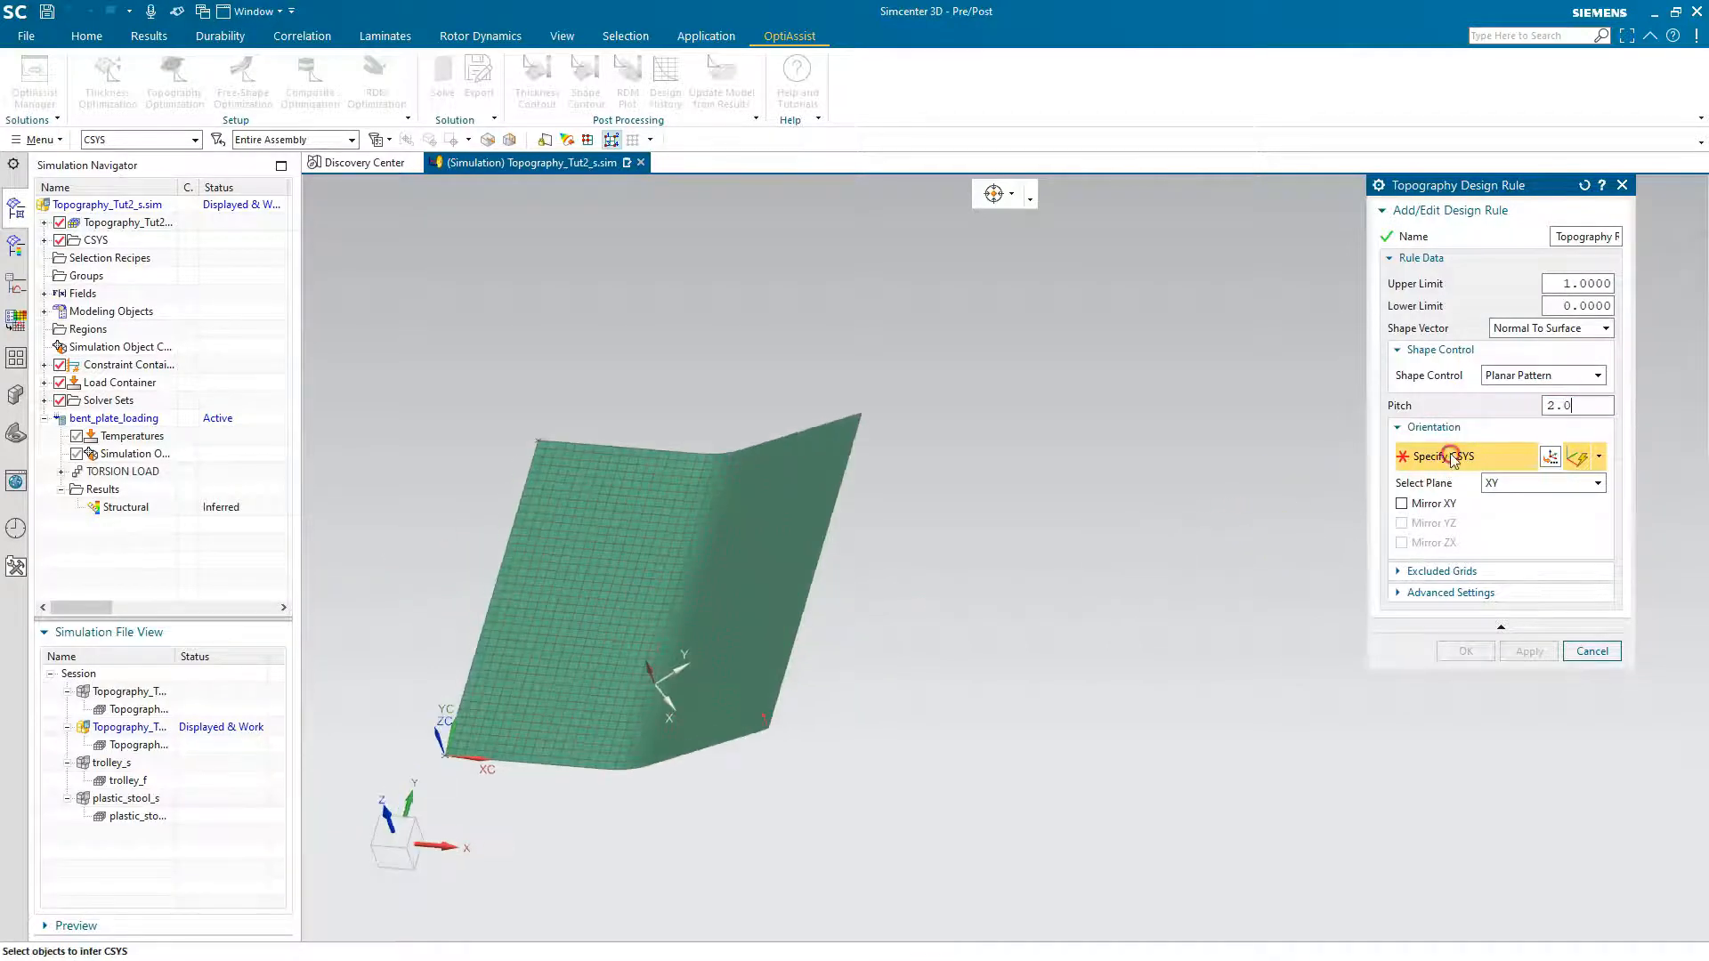
# - Orient the planar pattern by the coordinate system on the plate's bend, using its ZX plane, and accept the design rule
pyautogui.click(664, 684)
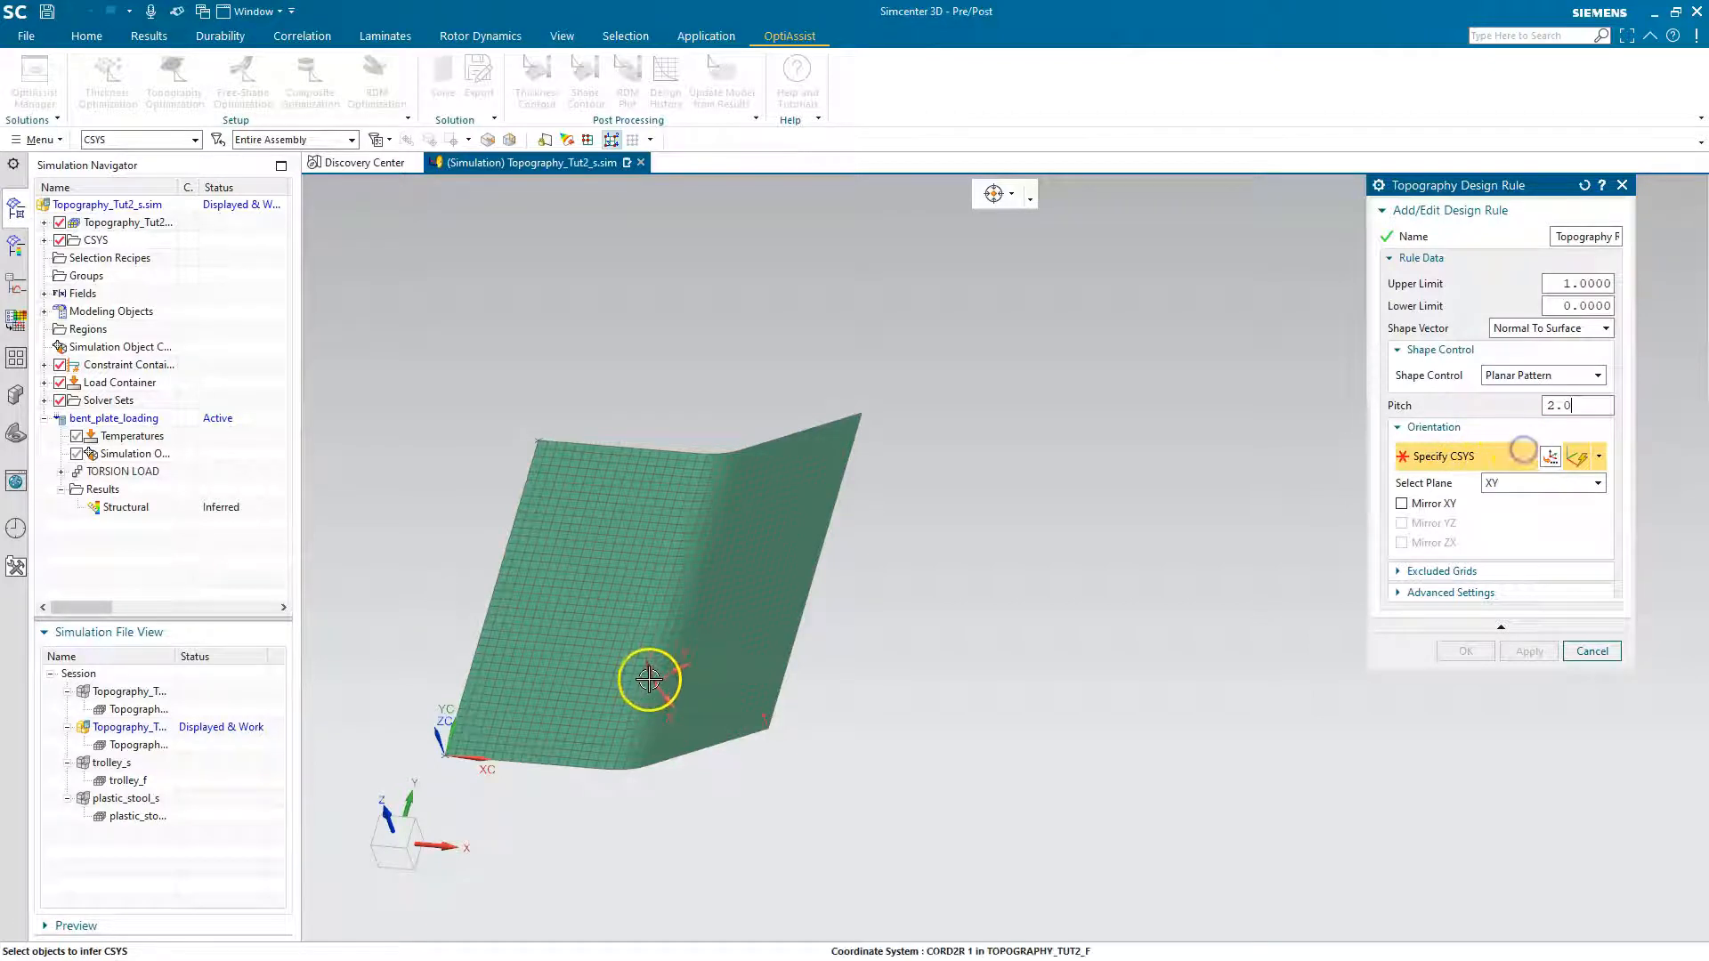
pyautogui.moveTo(930, 562); pyautogui.dragTo(949, 578, button='middle')
pyautogui.click(1491, 485)
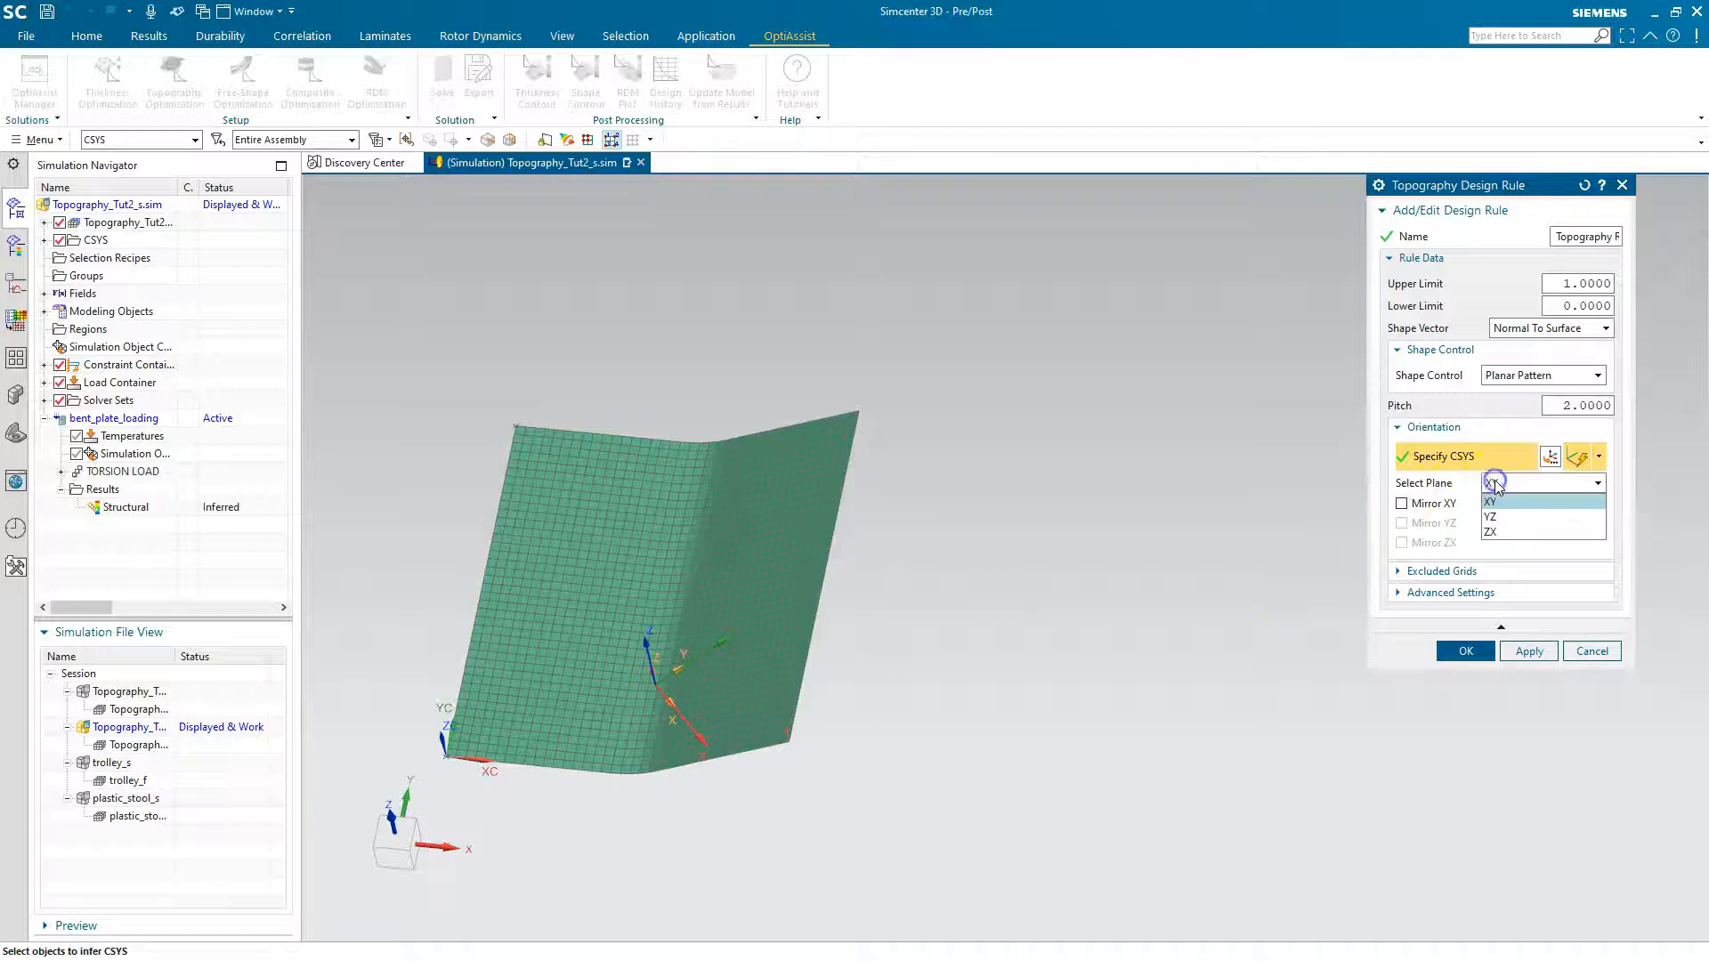
pyautogui.click(1504, 532)
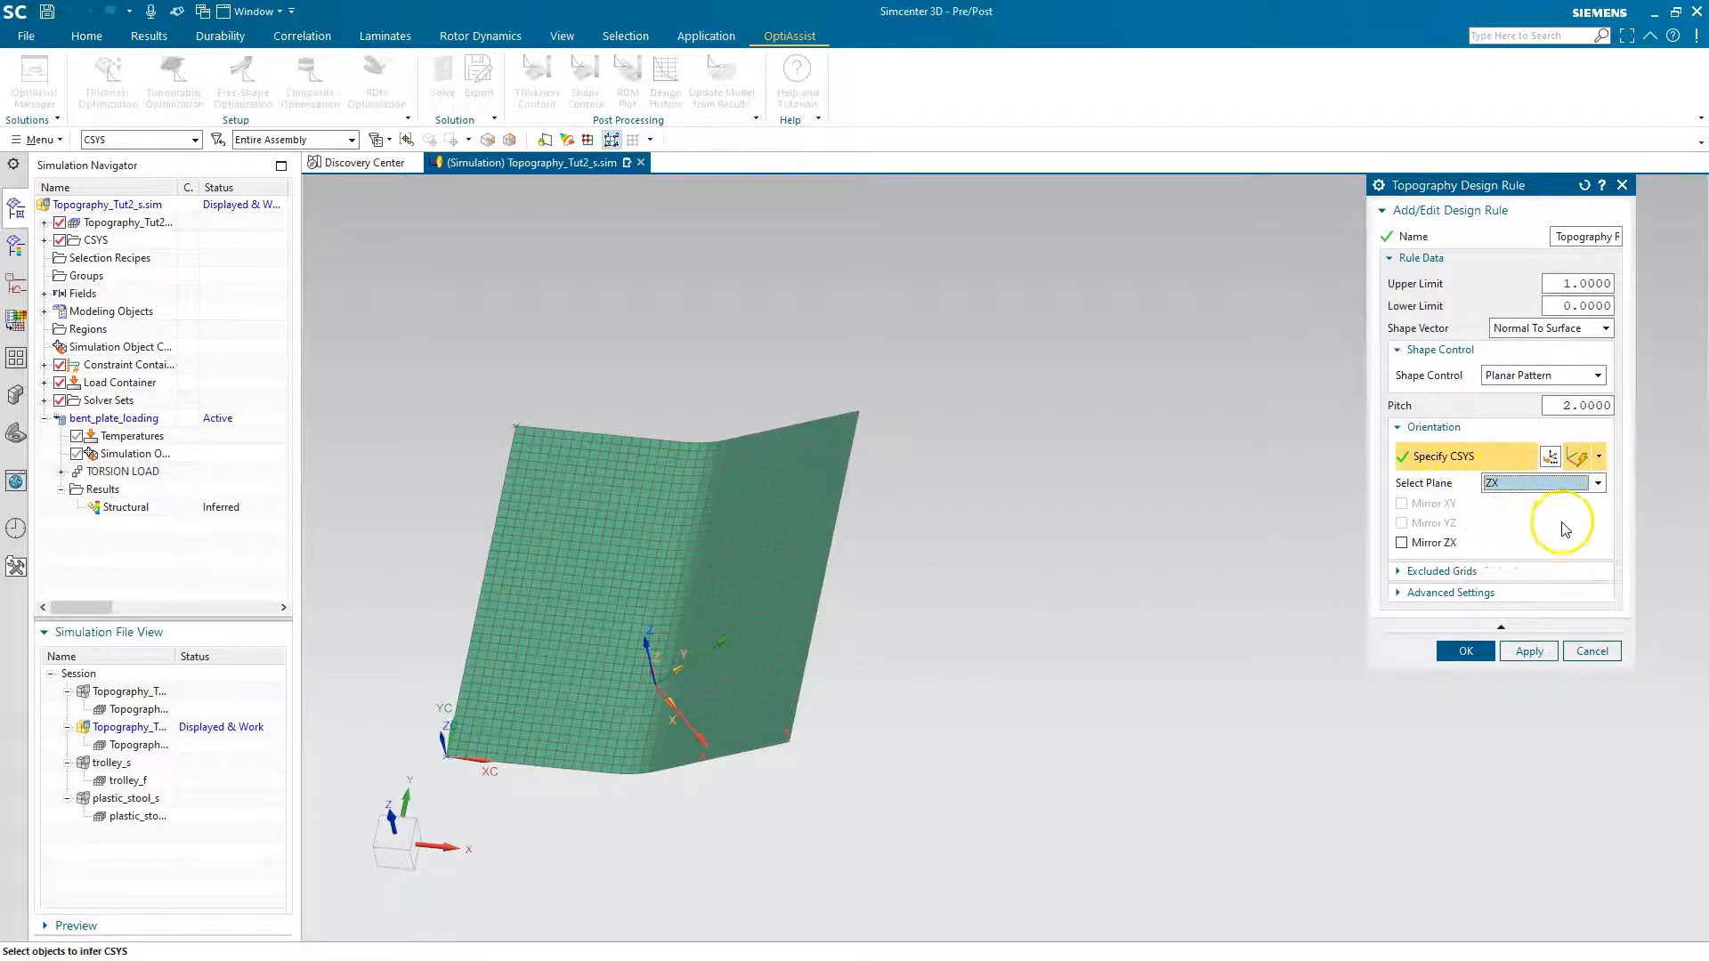
pyautogui.click(1467, 650)
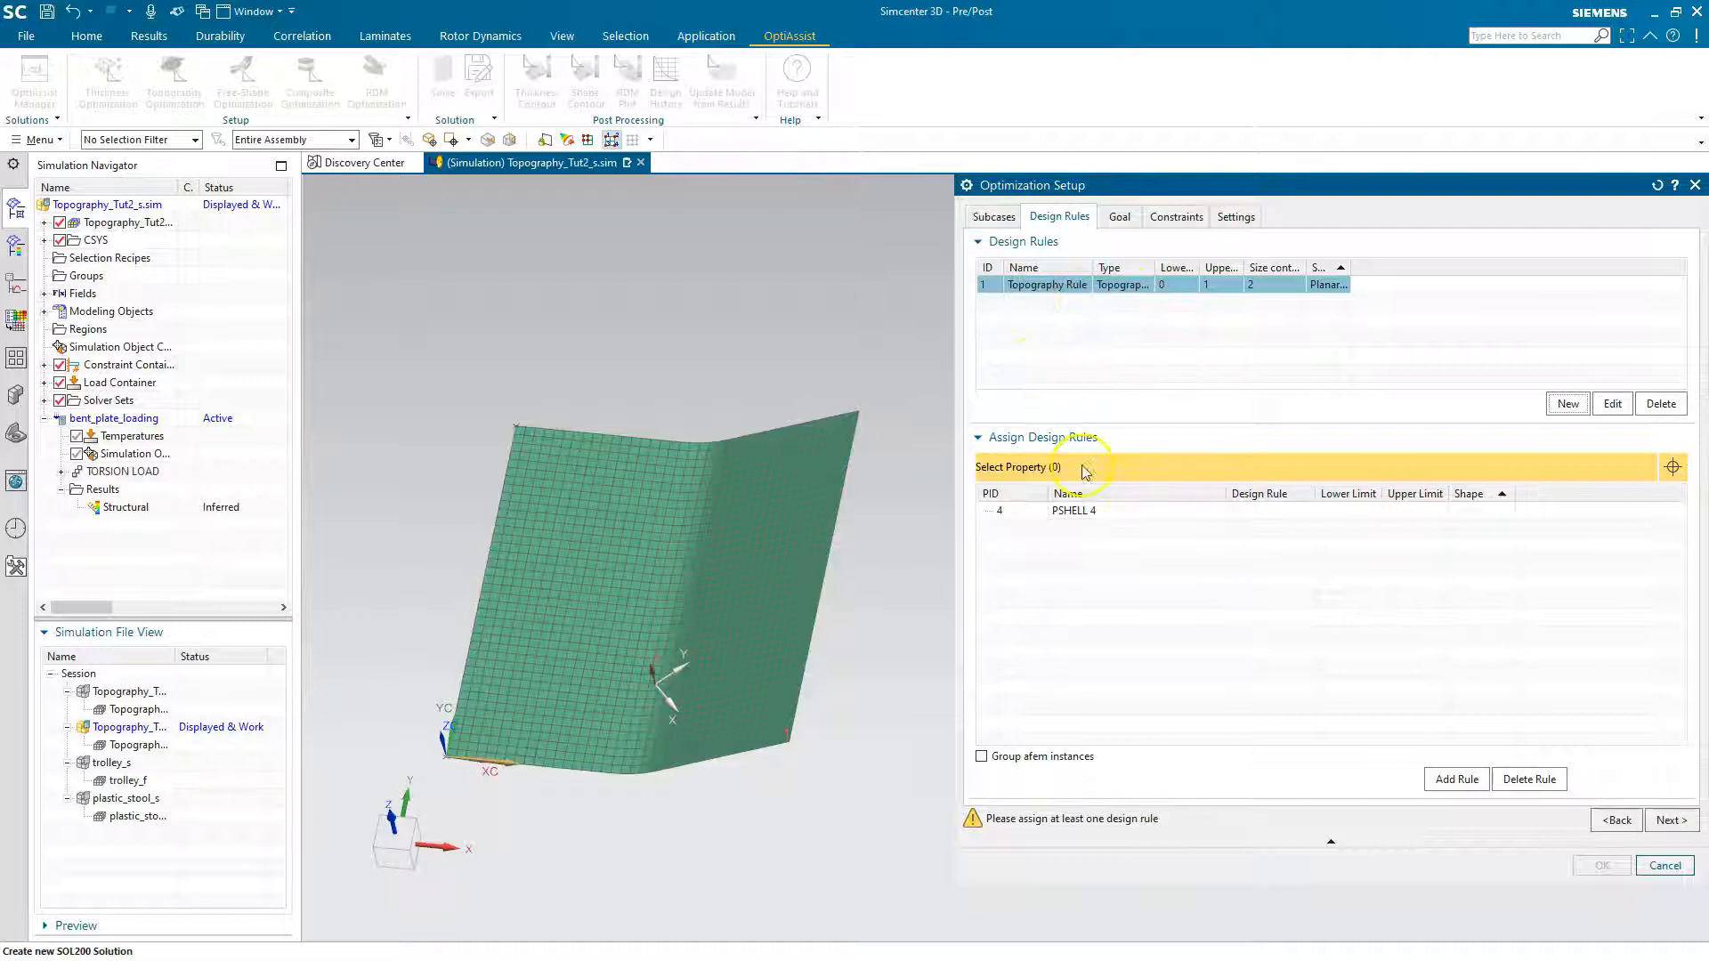
# - Assign the topography rule to the PSHELL 4 property and proceed to the optimization goal
pyautogui.click(1092, 510)
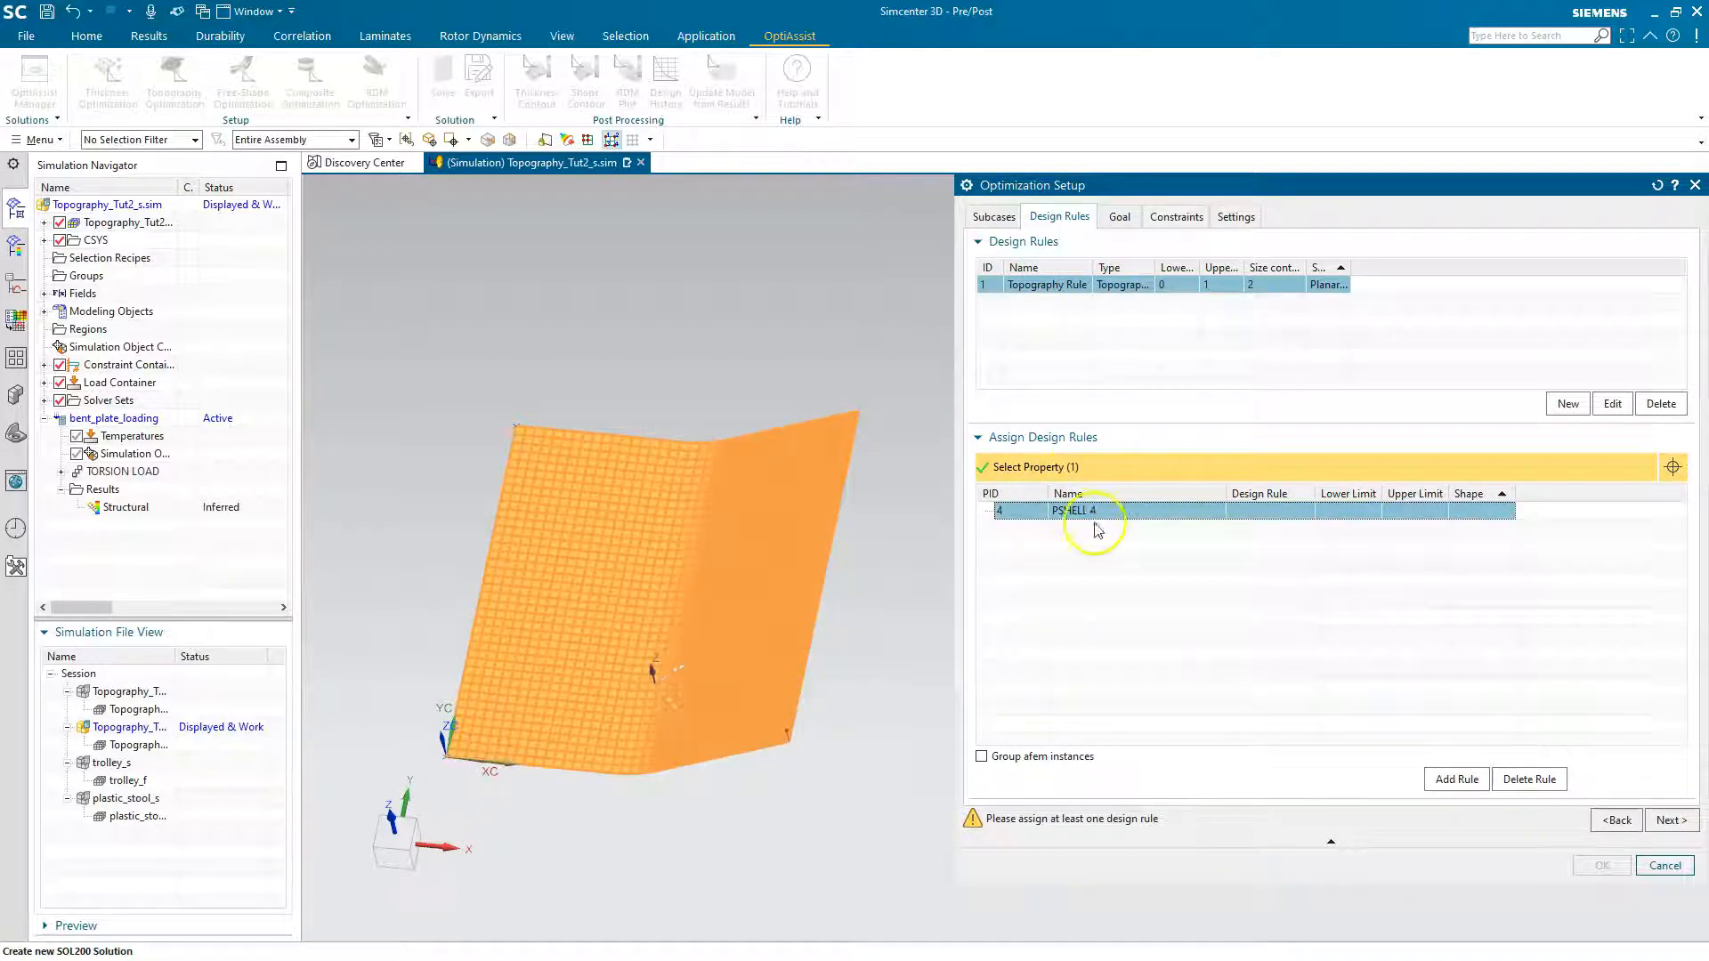
pyautogui.click(1439, 782)
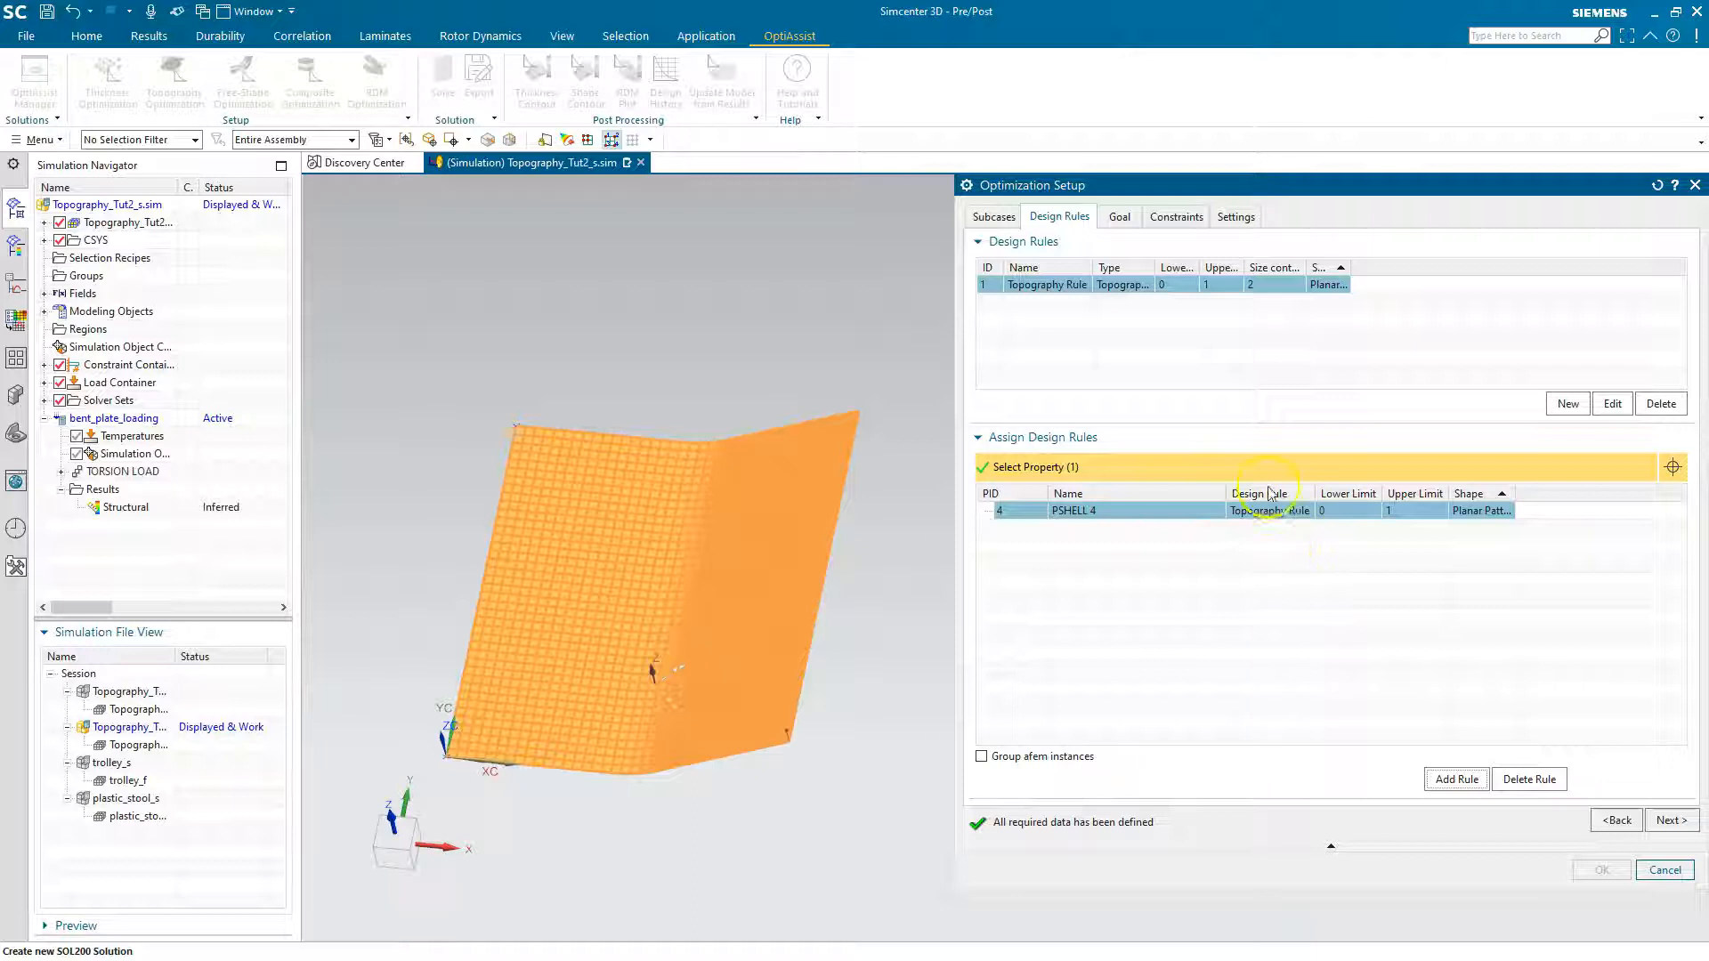
pyautogui.click(1670, 817)
# - Set the goal type to Maximise Stiffness with the TORSION LOAD subcase as the objective, and proceed to the constraints
pyautogui.click(1603, 254)
pyautogui.click(1591, 272)
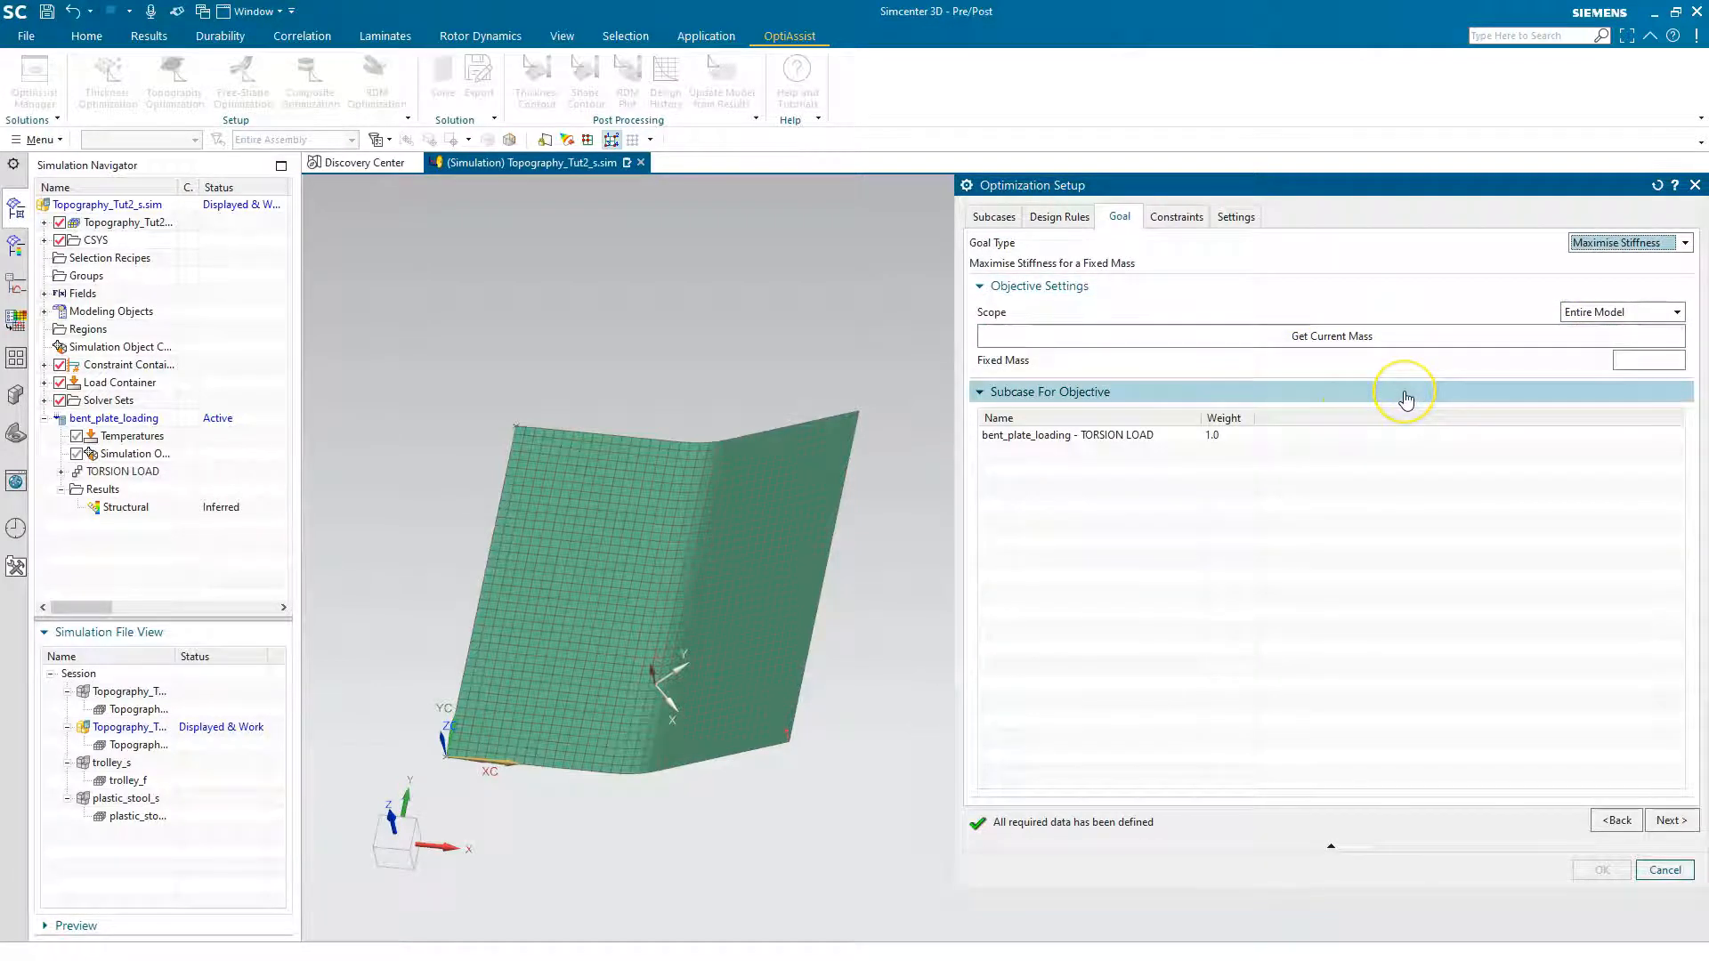
pyautogui.click(1080, 435)
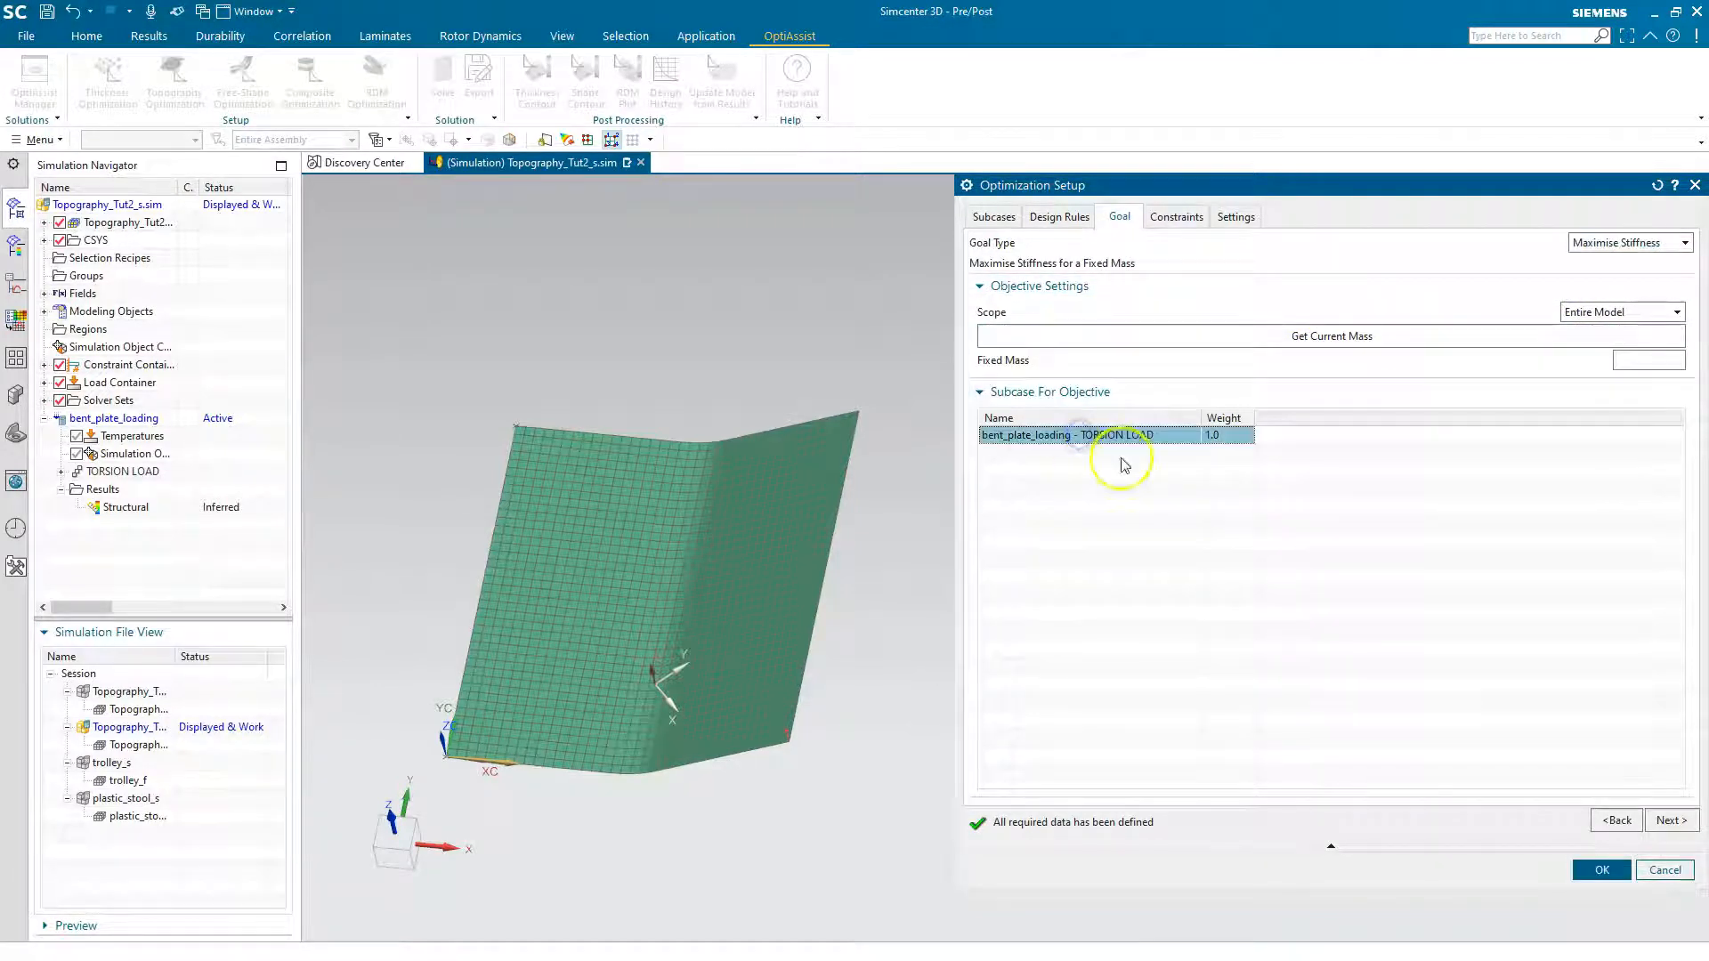
pyautogui.click(1670, 821)
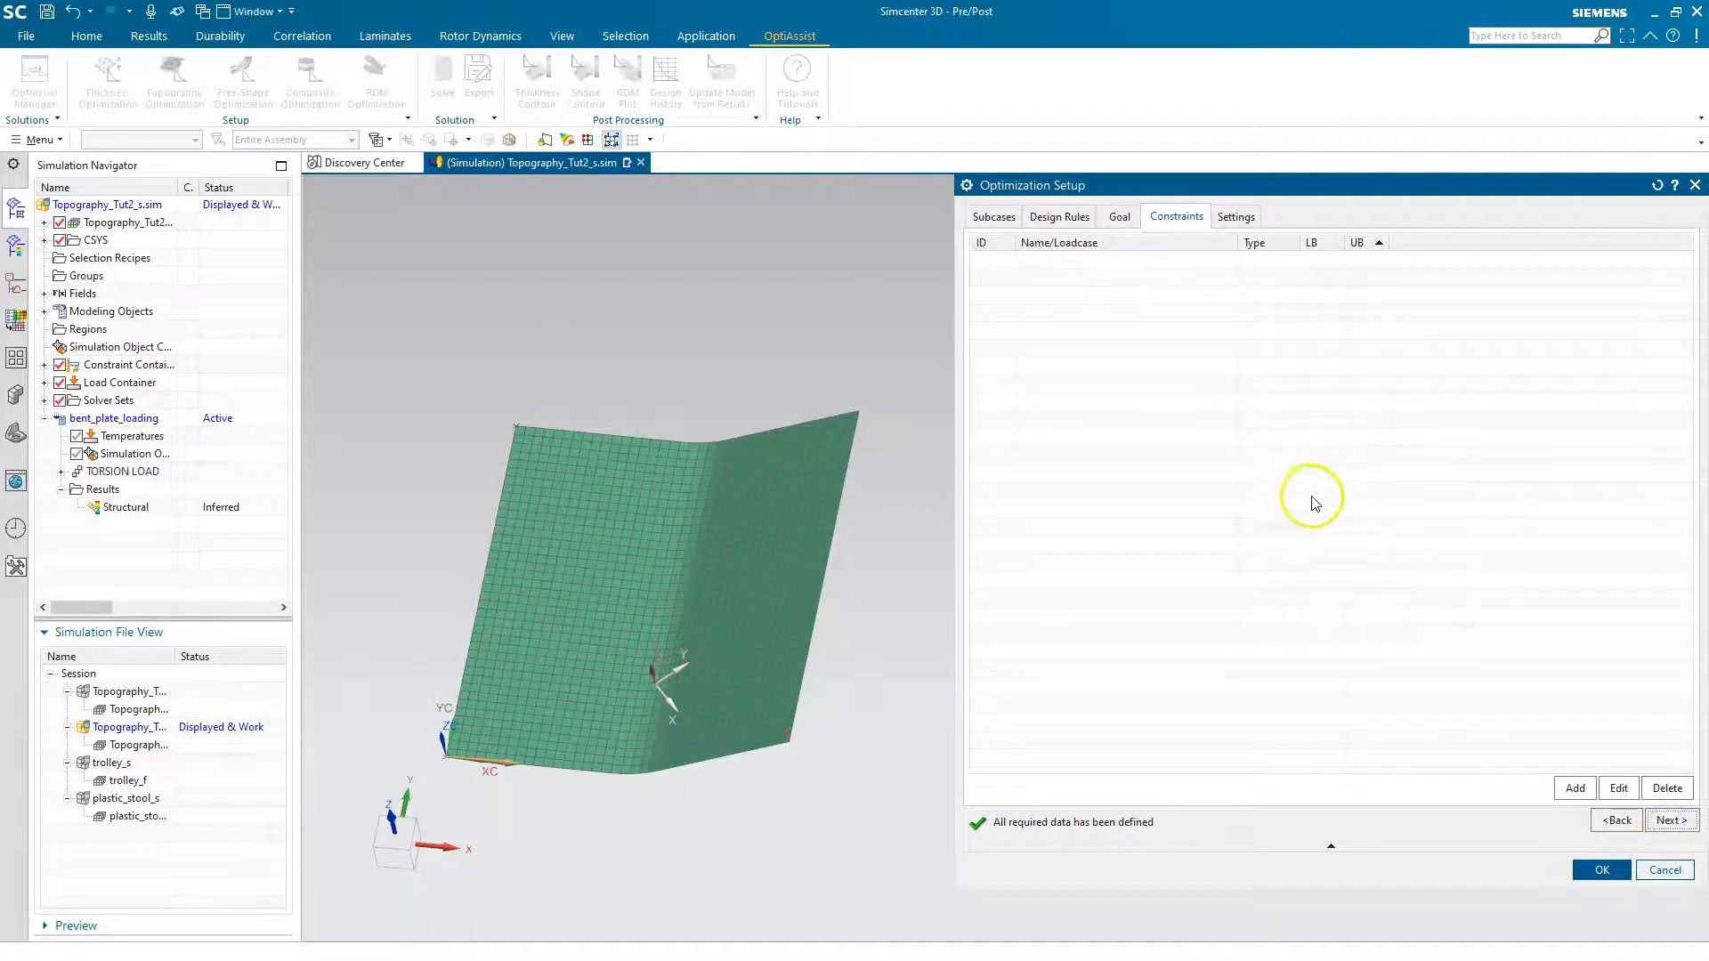
# - Accept the optimization setup without constraints and with default settings, solve the OptiAssist solution, and dismiss the solver information
pyautogui.click(1667, 823)
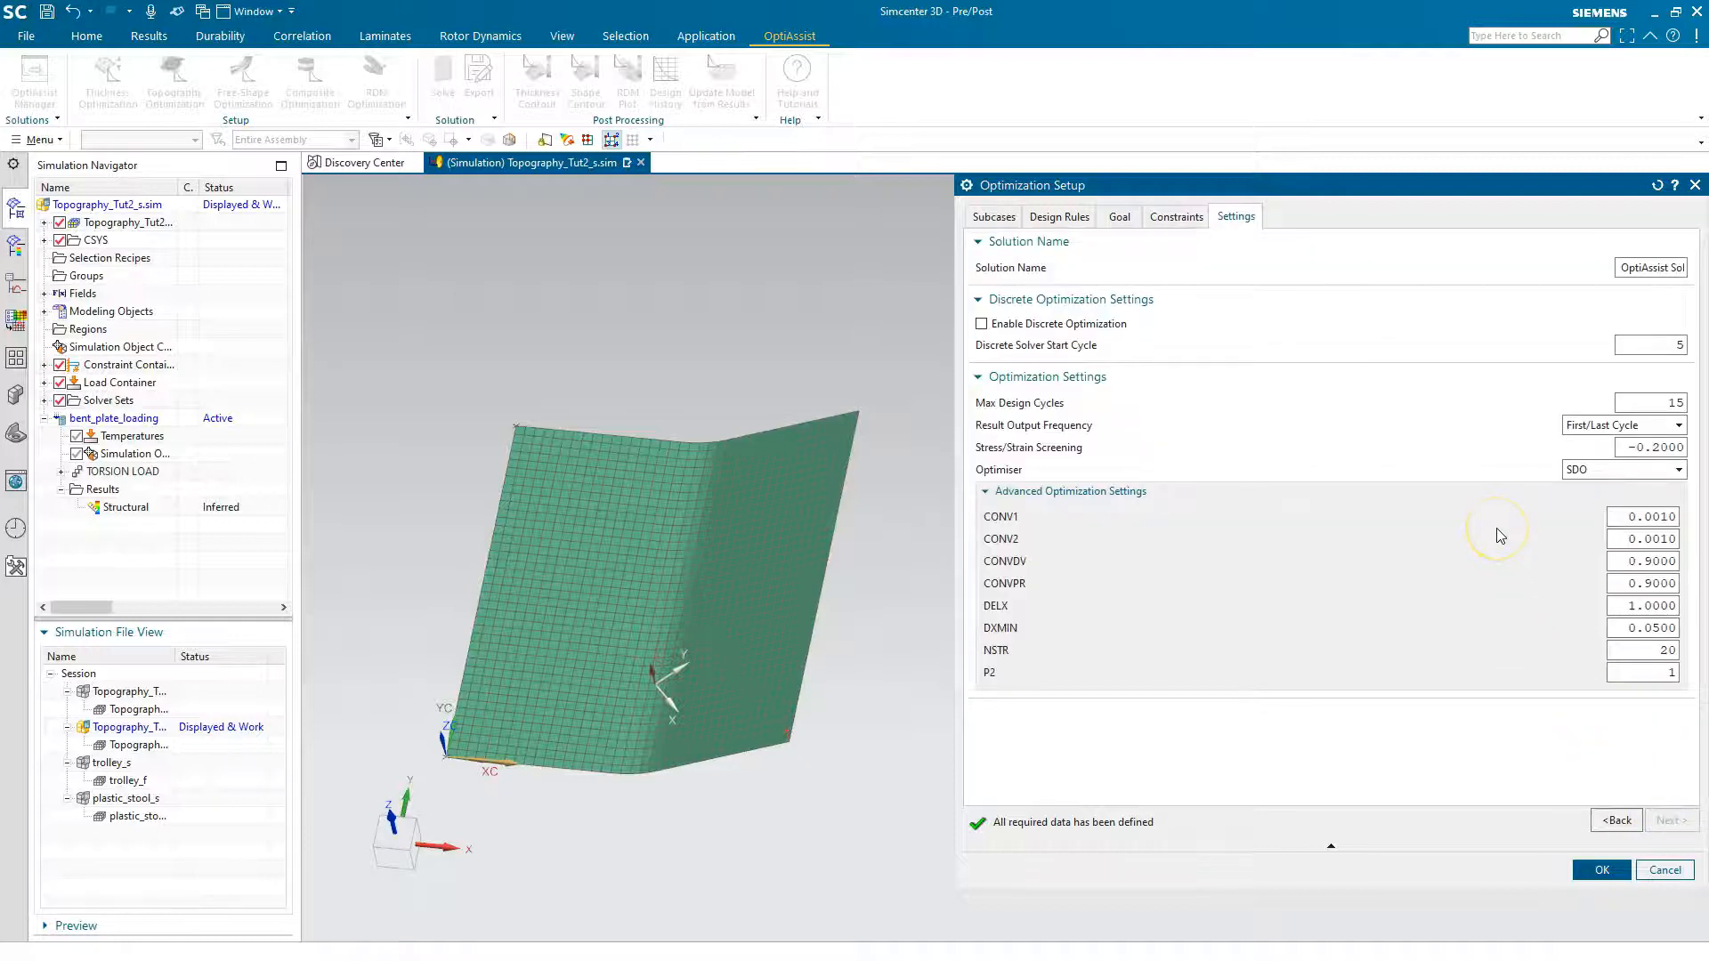
pyautogui.click(1602, 872)
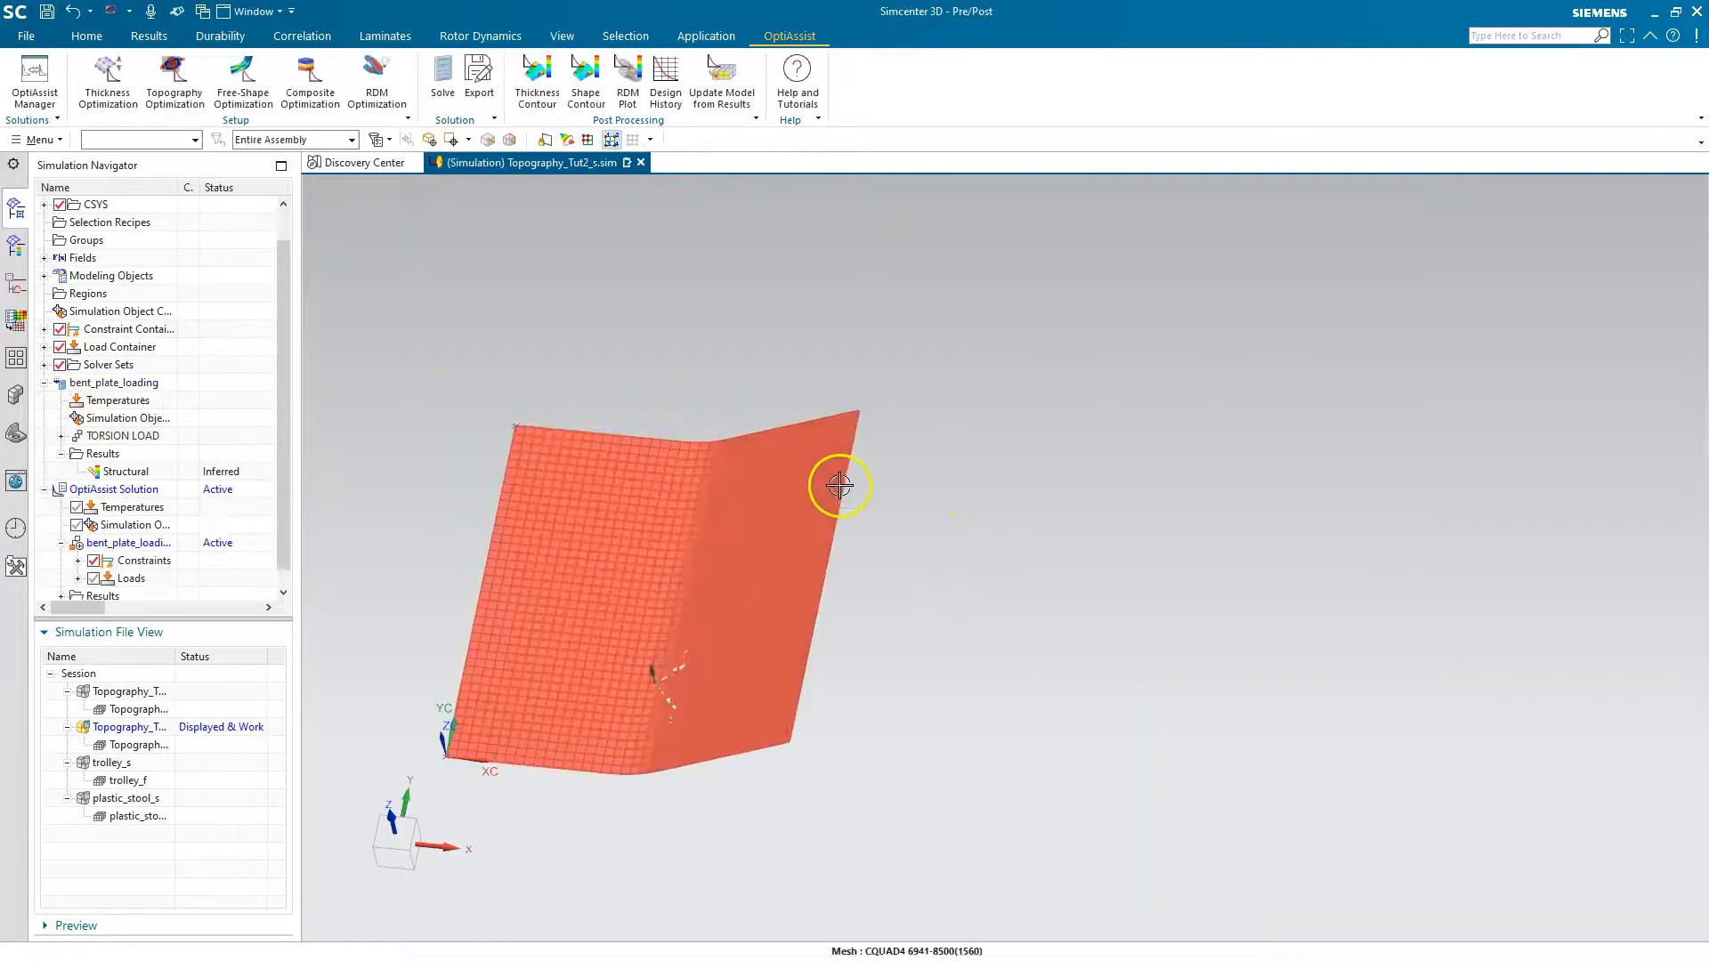
pyautogui.scroll(-2, 828, 353)
pyautogui.scroll(3, 630, 454)
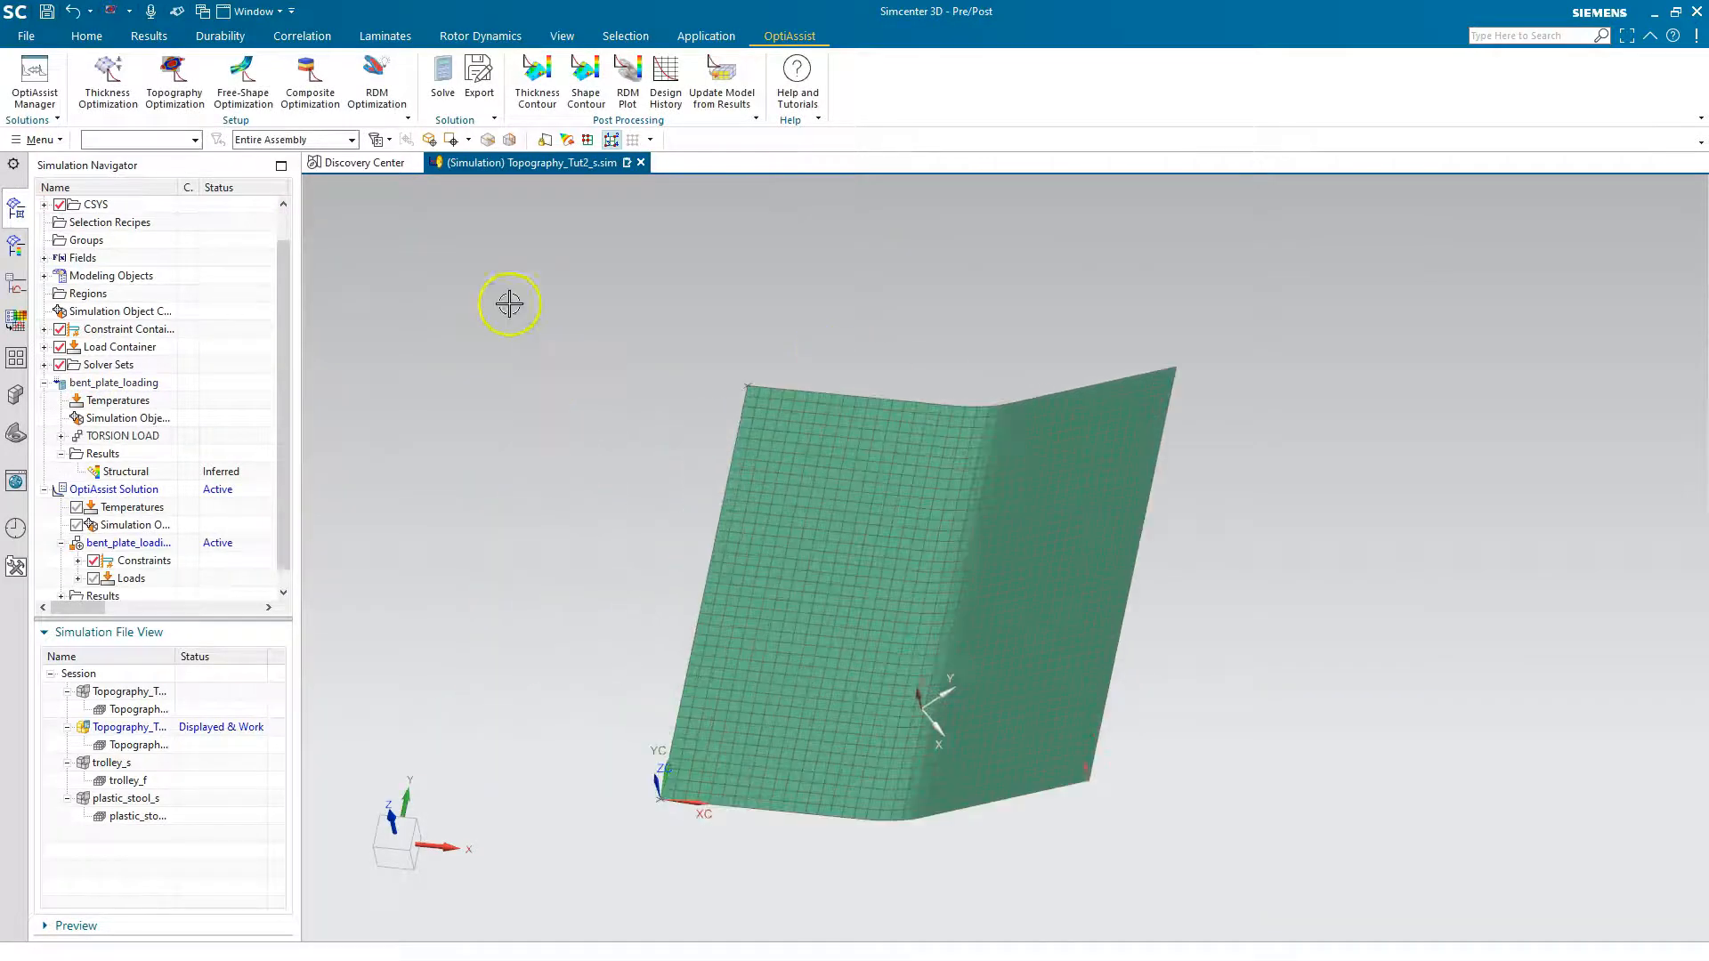
pyautogui.click(442, 89)
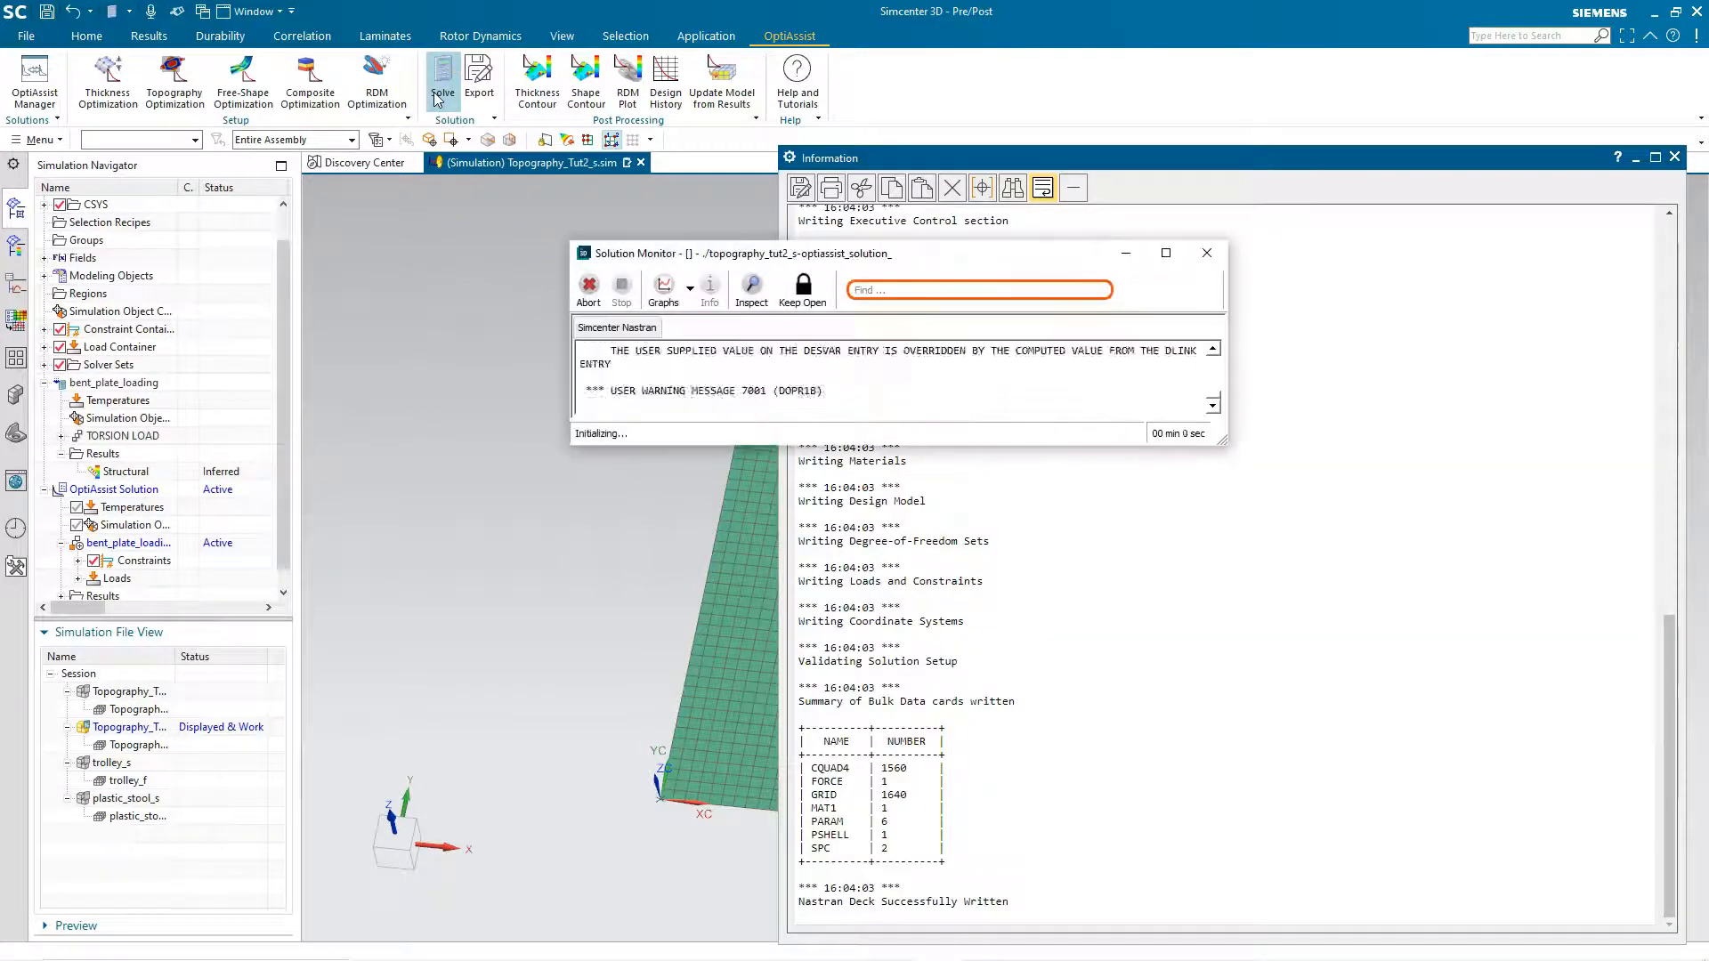
pyautogui.click(909, 496)
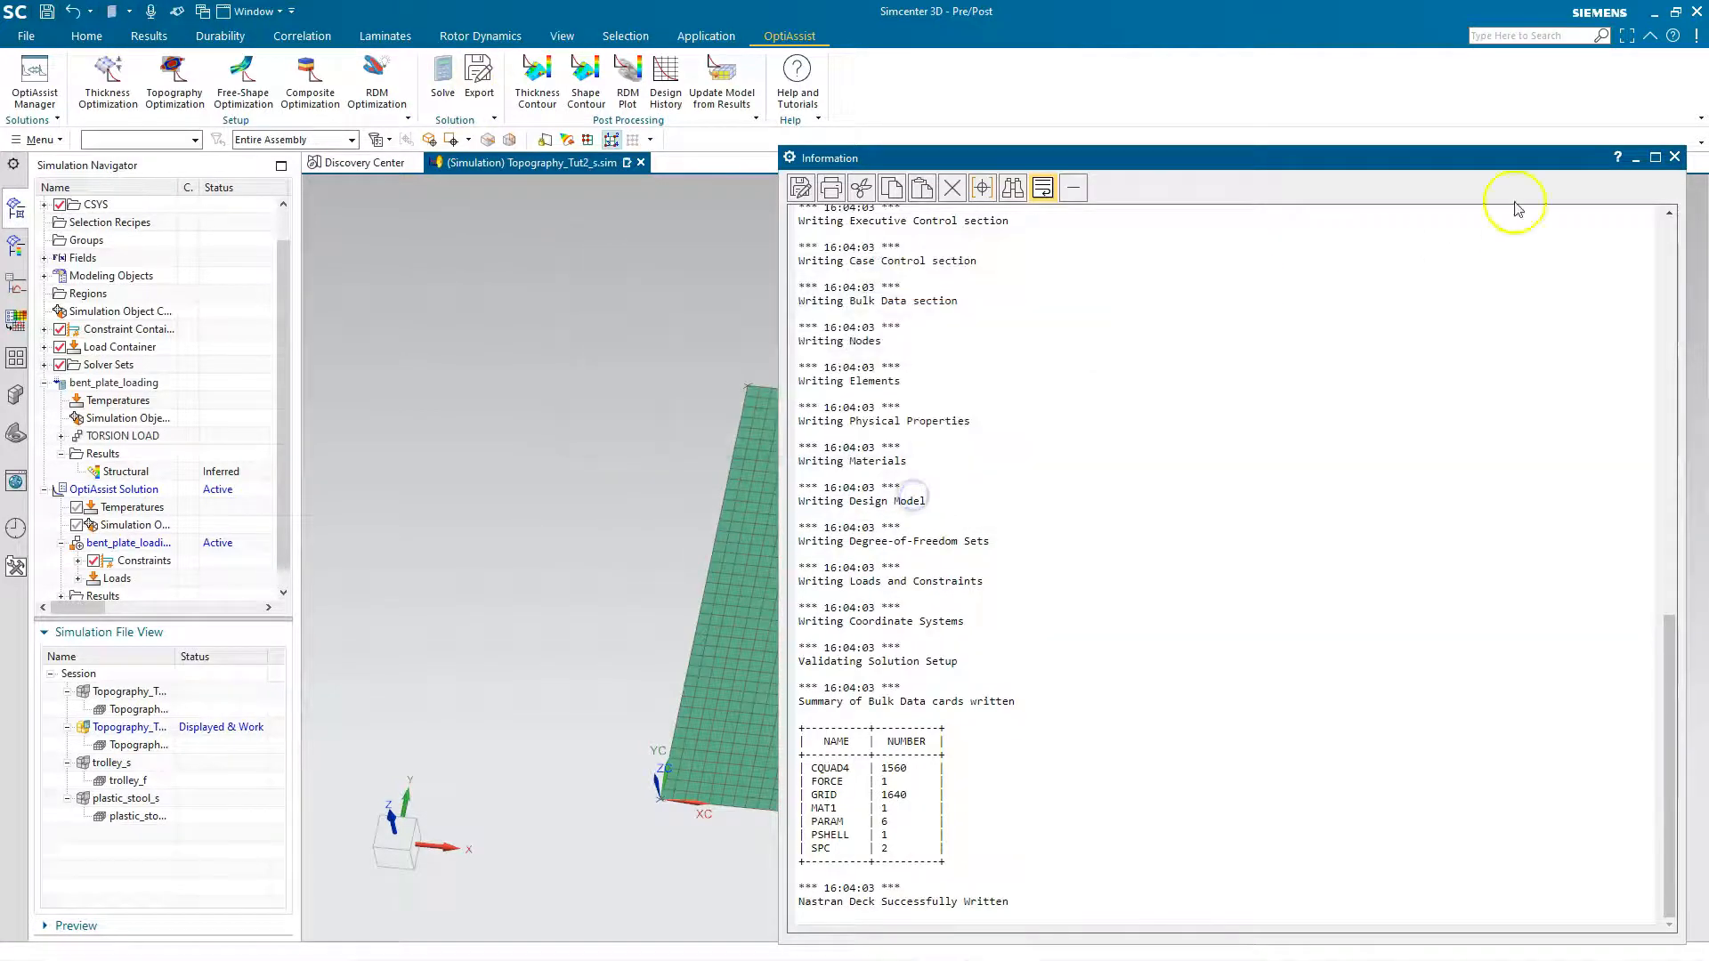
pyautogui.click(1673, 157)
# - Plot the design history of the Objective variable over the design cycles, and close the plot
pyautogui.click(666, 82)
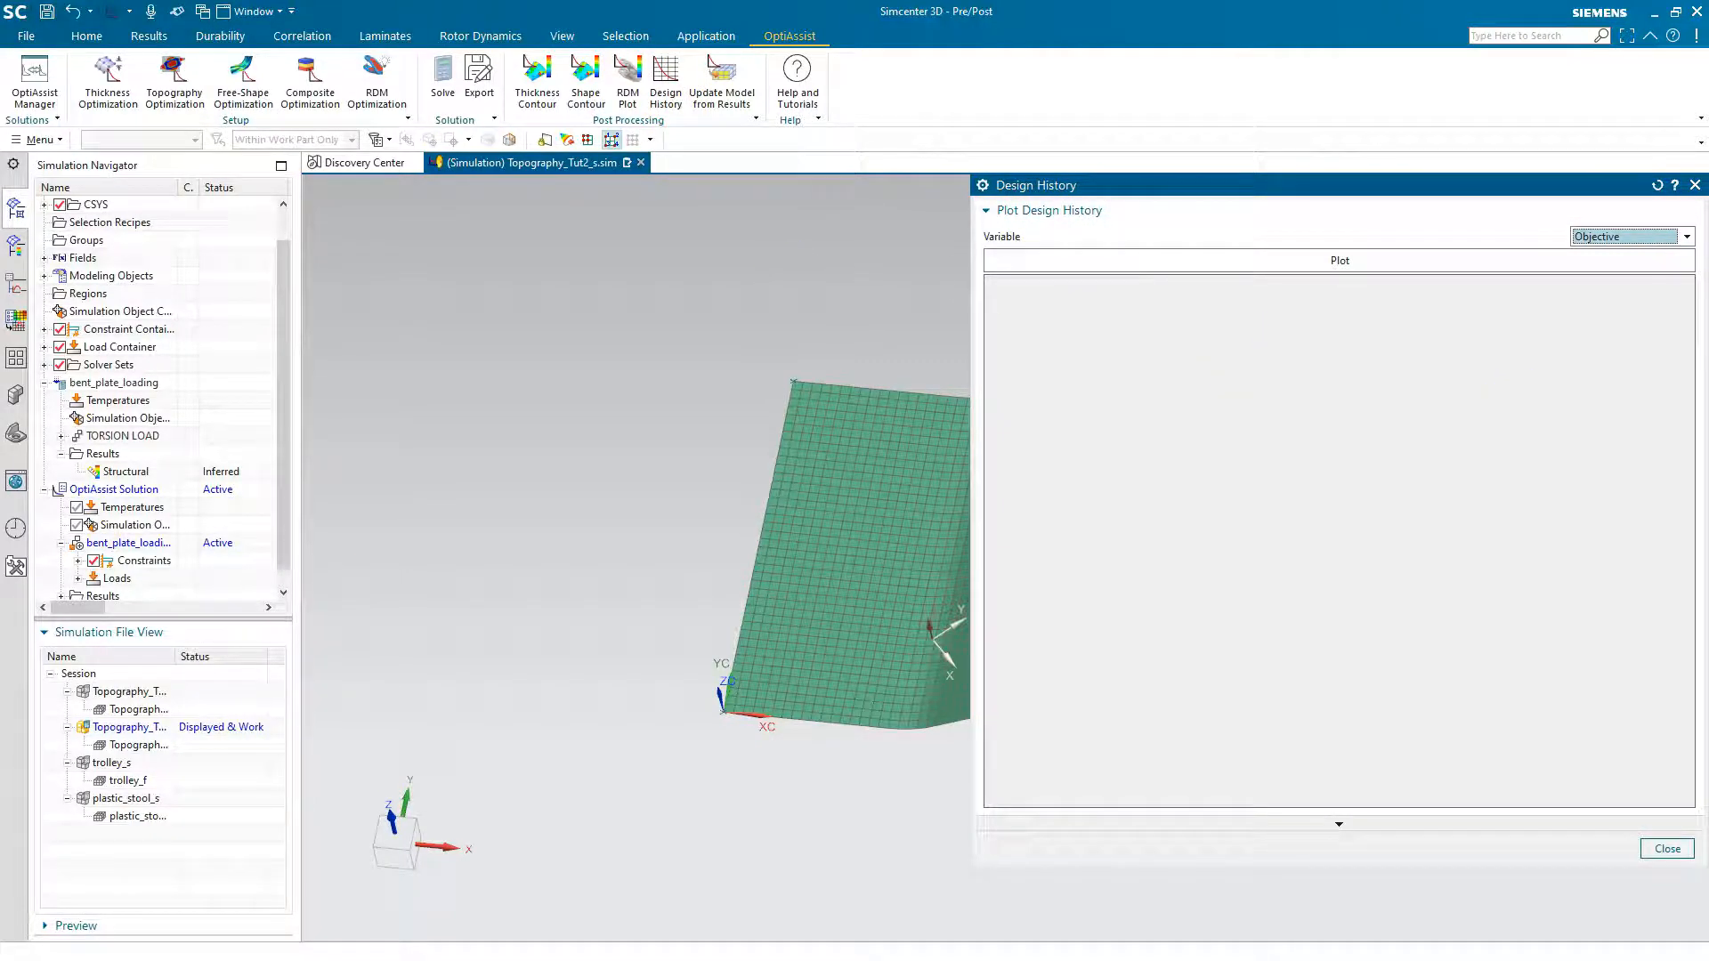
pyautogui.click(1232, 261)
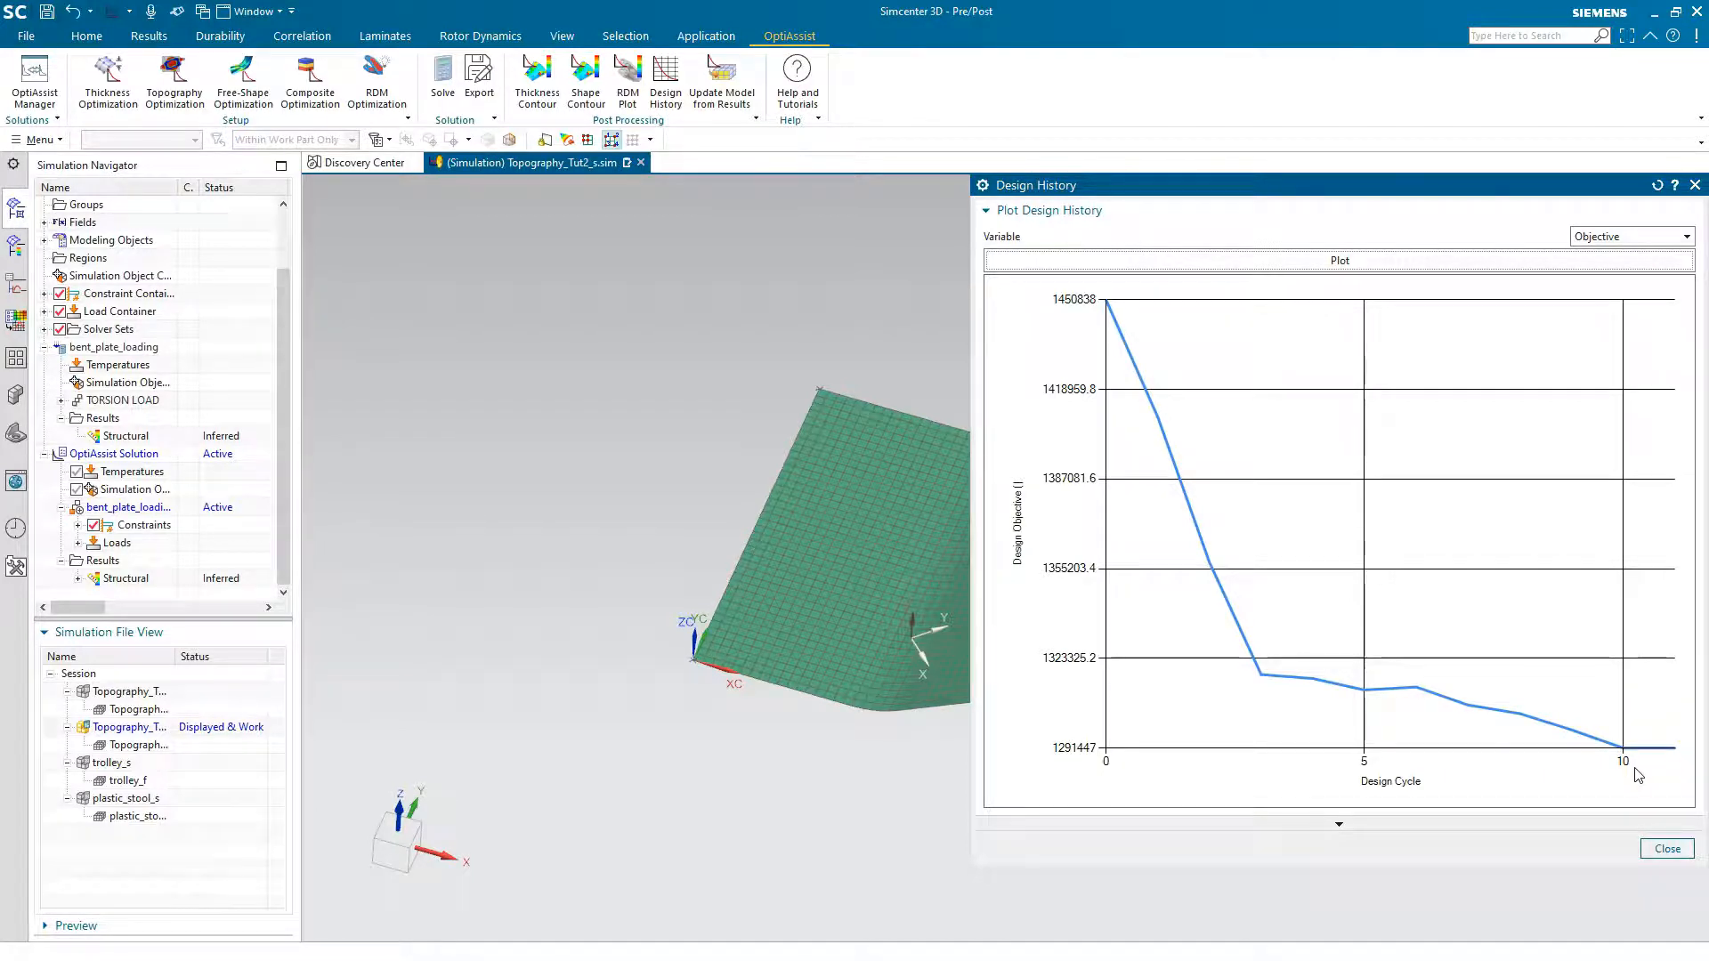
pyautogui.click(1665, 847)
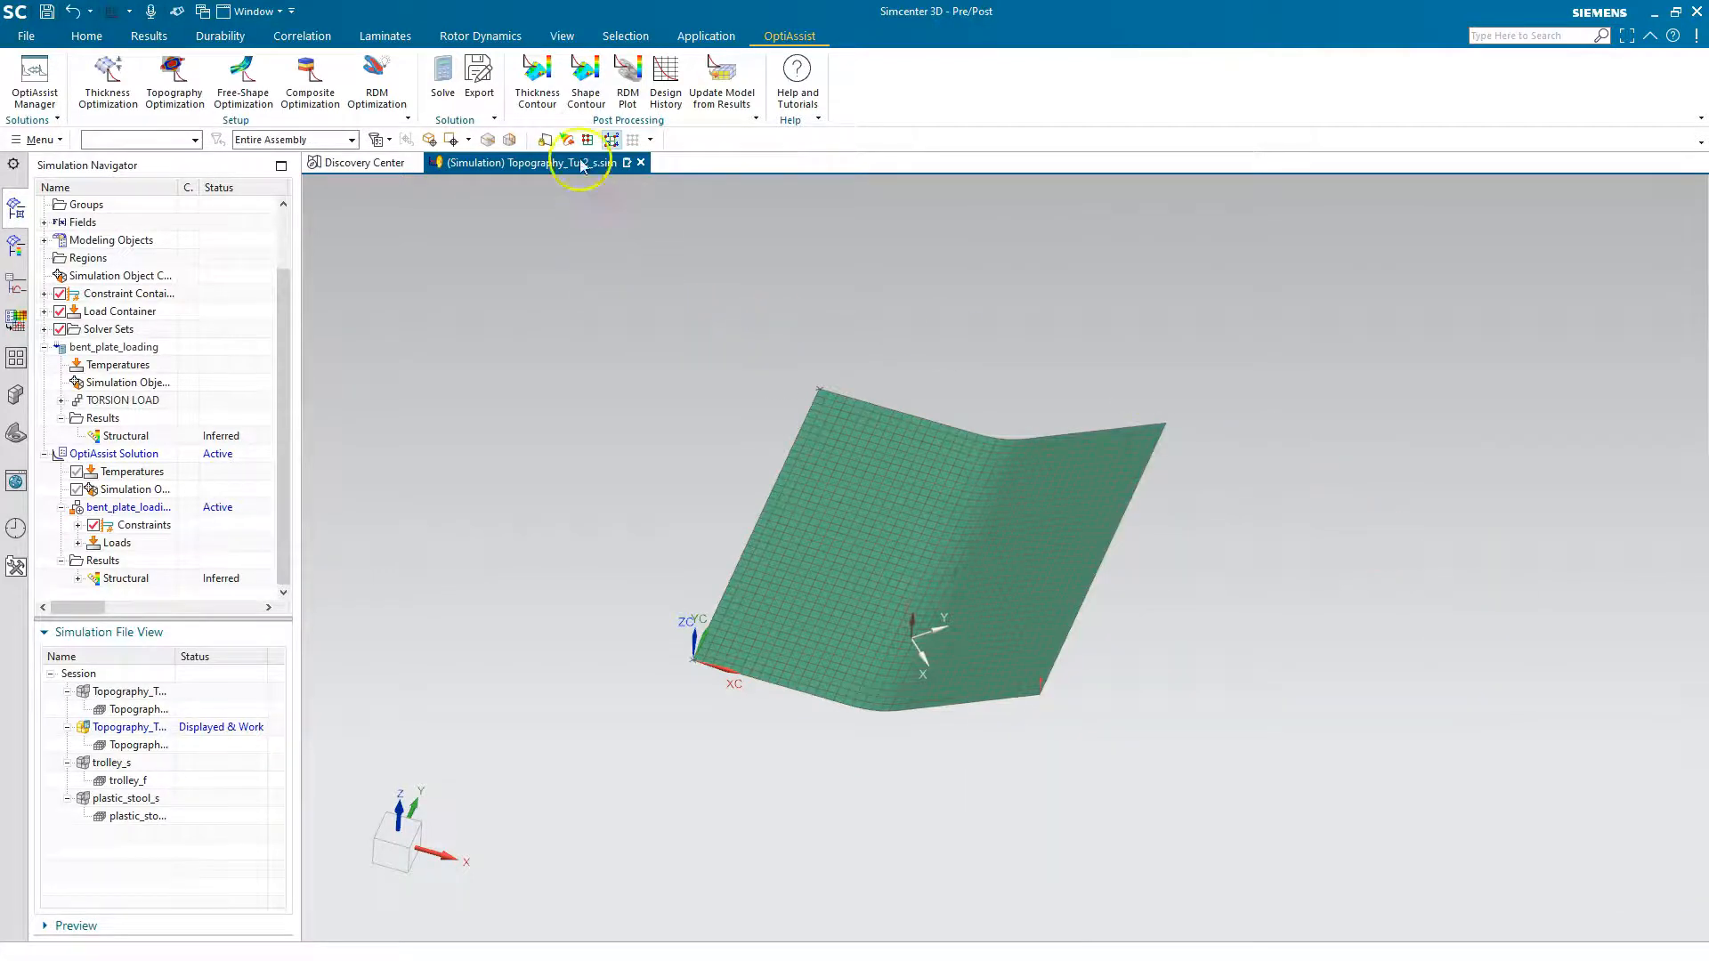
# - Plot the Absolute shape contour of Cycle 11, inspect the bead pattern on the plate, and close the contour plot
pyautogui.click(579, 90)
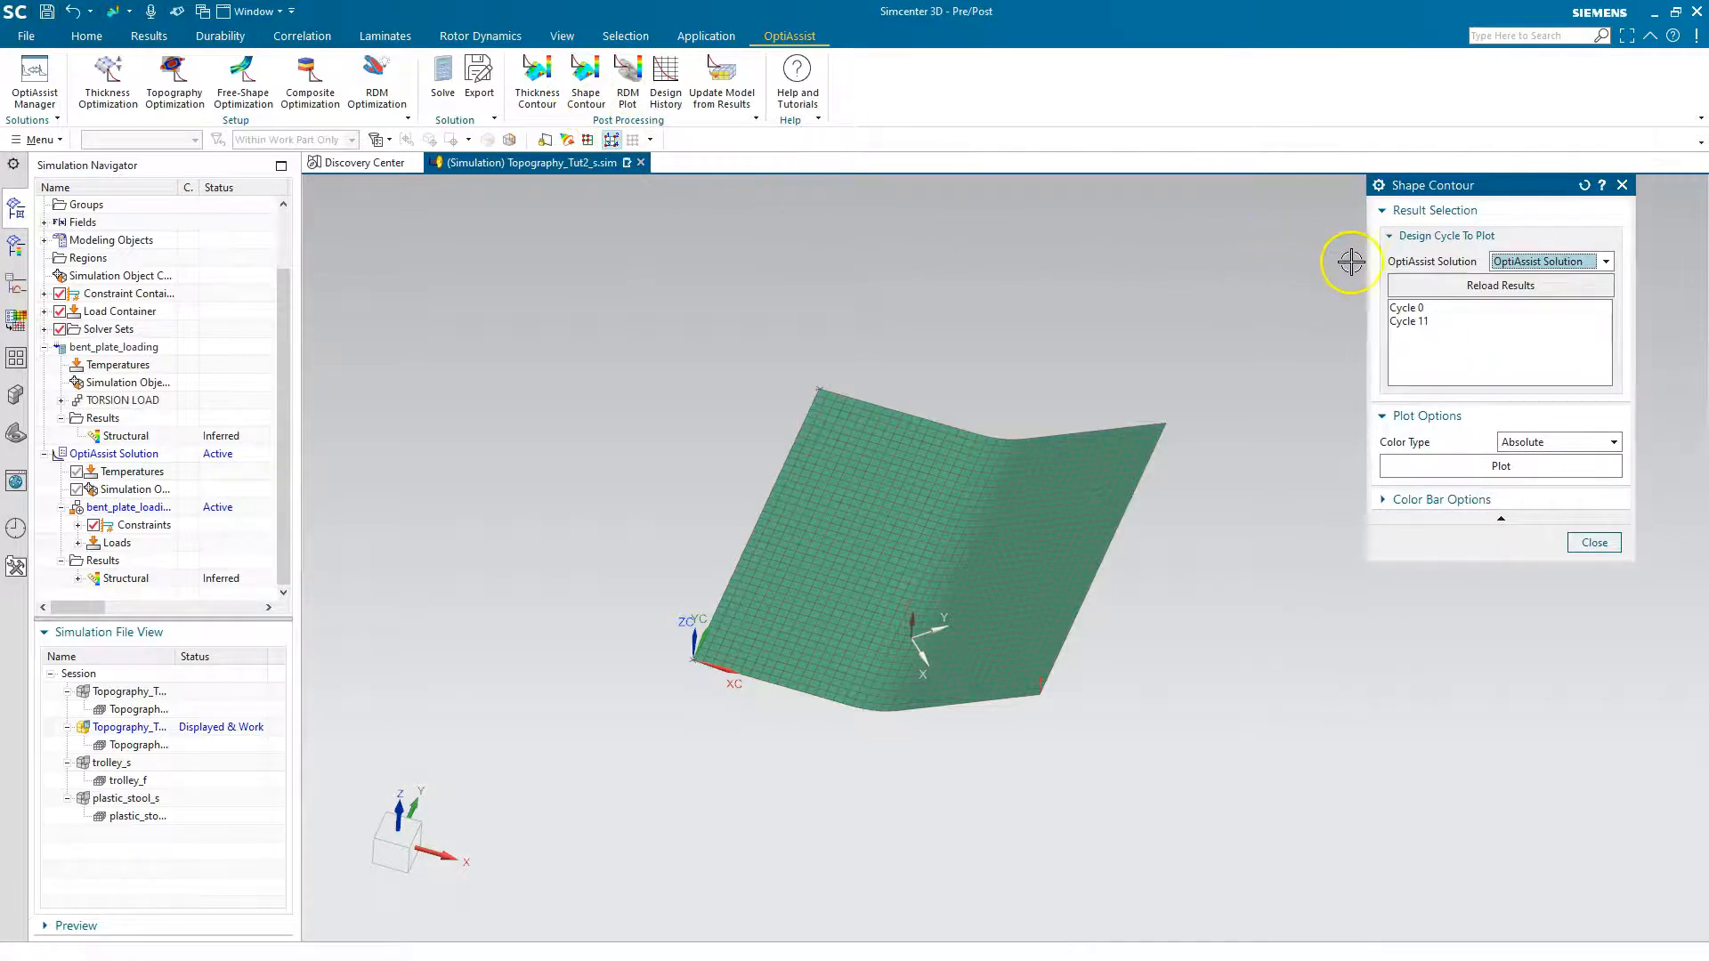
pyautogui.click(1429, 320)
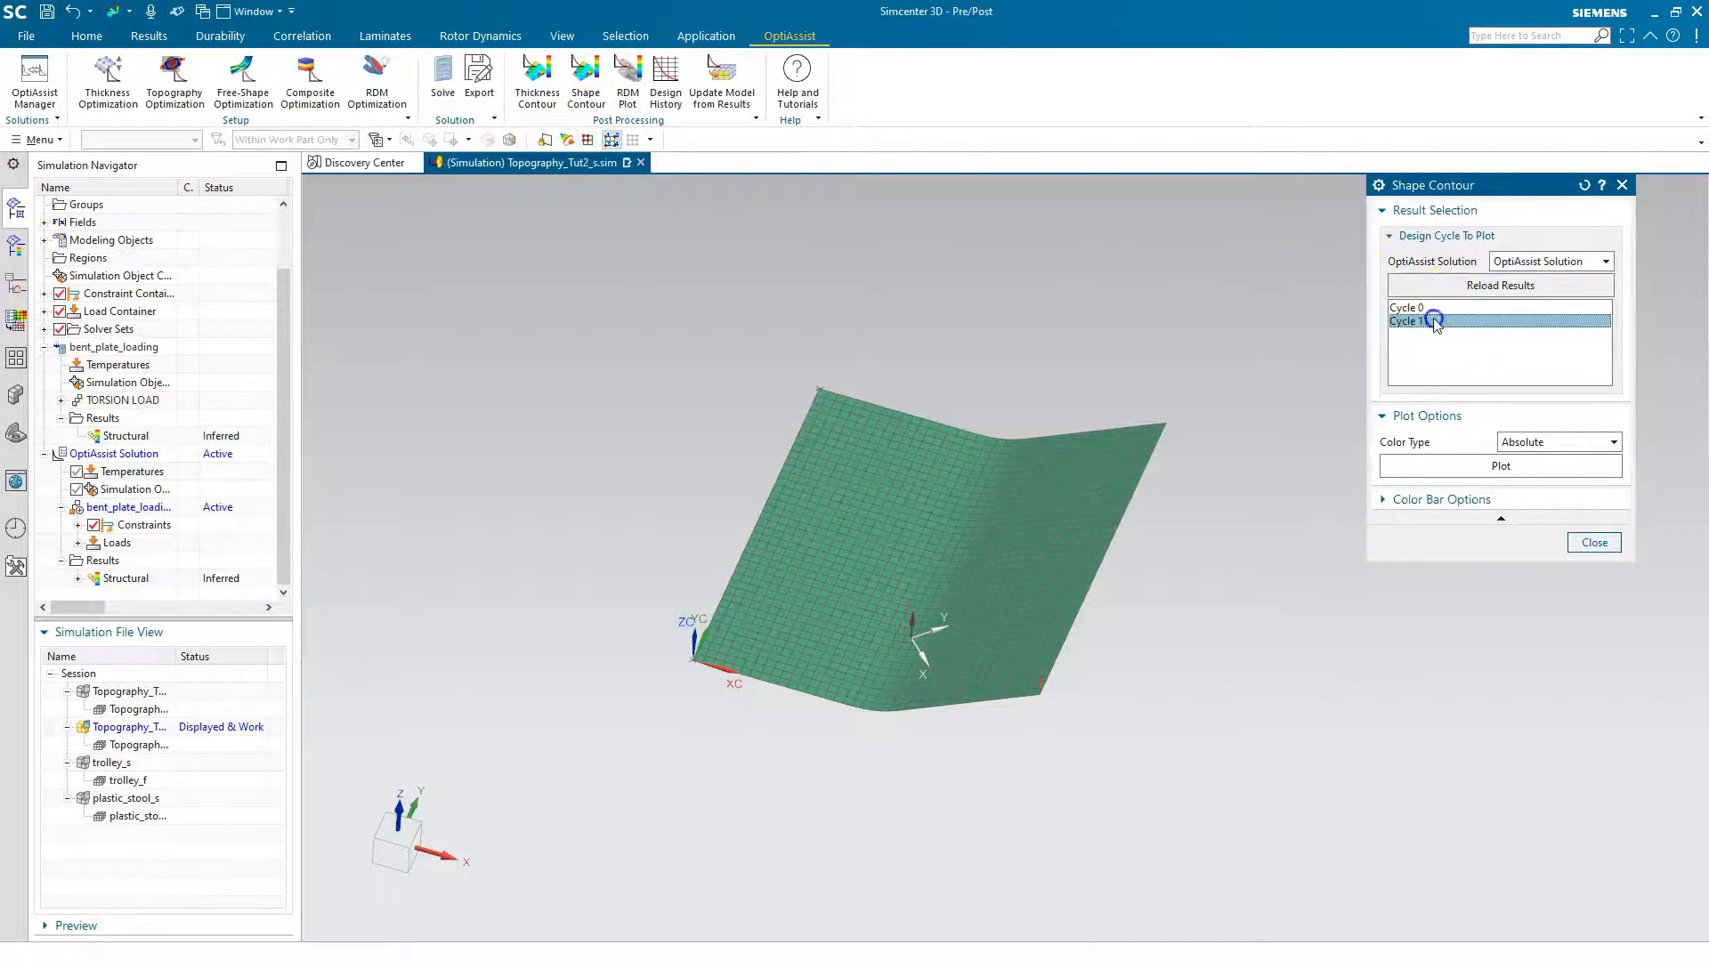
pyautogui.click(1487, 467)
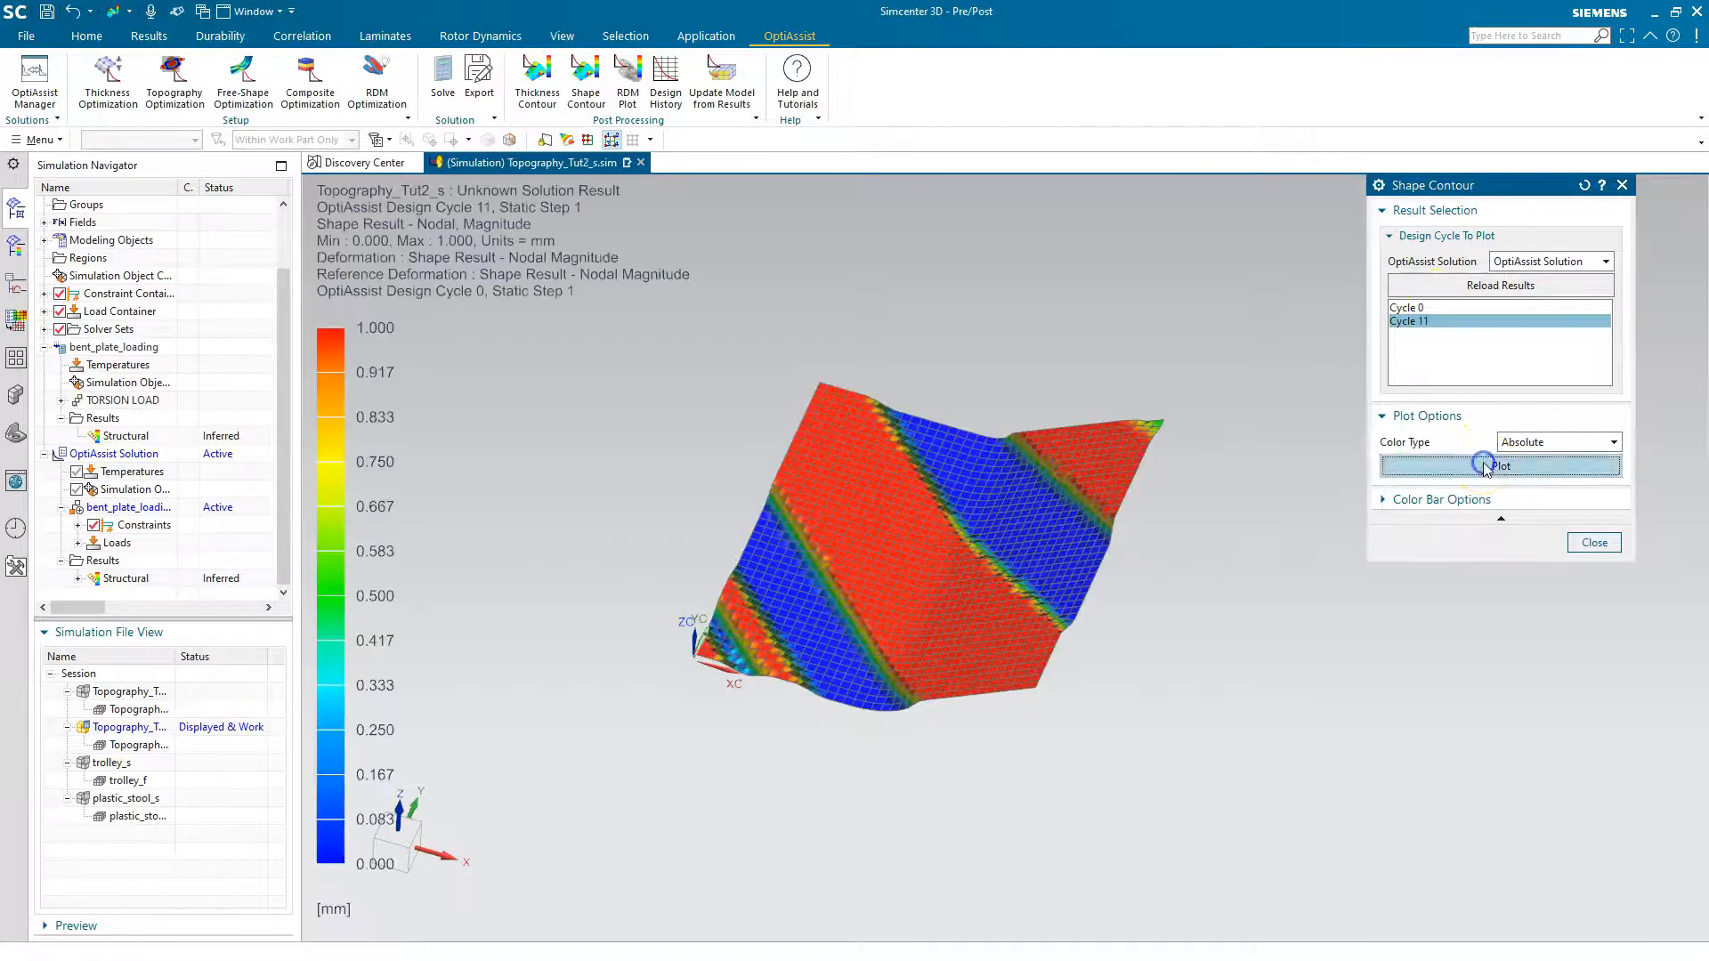
pyautogui.moveTo(1215, 534); pyautogui.dragTo(1267, 676, button='middle')
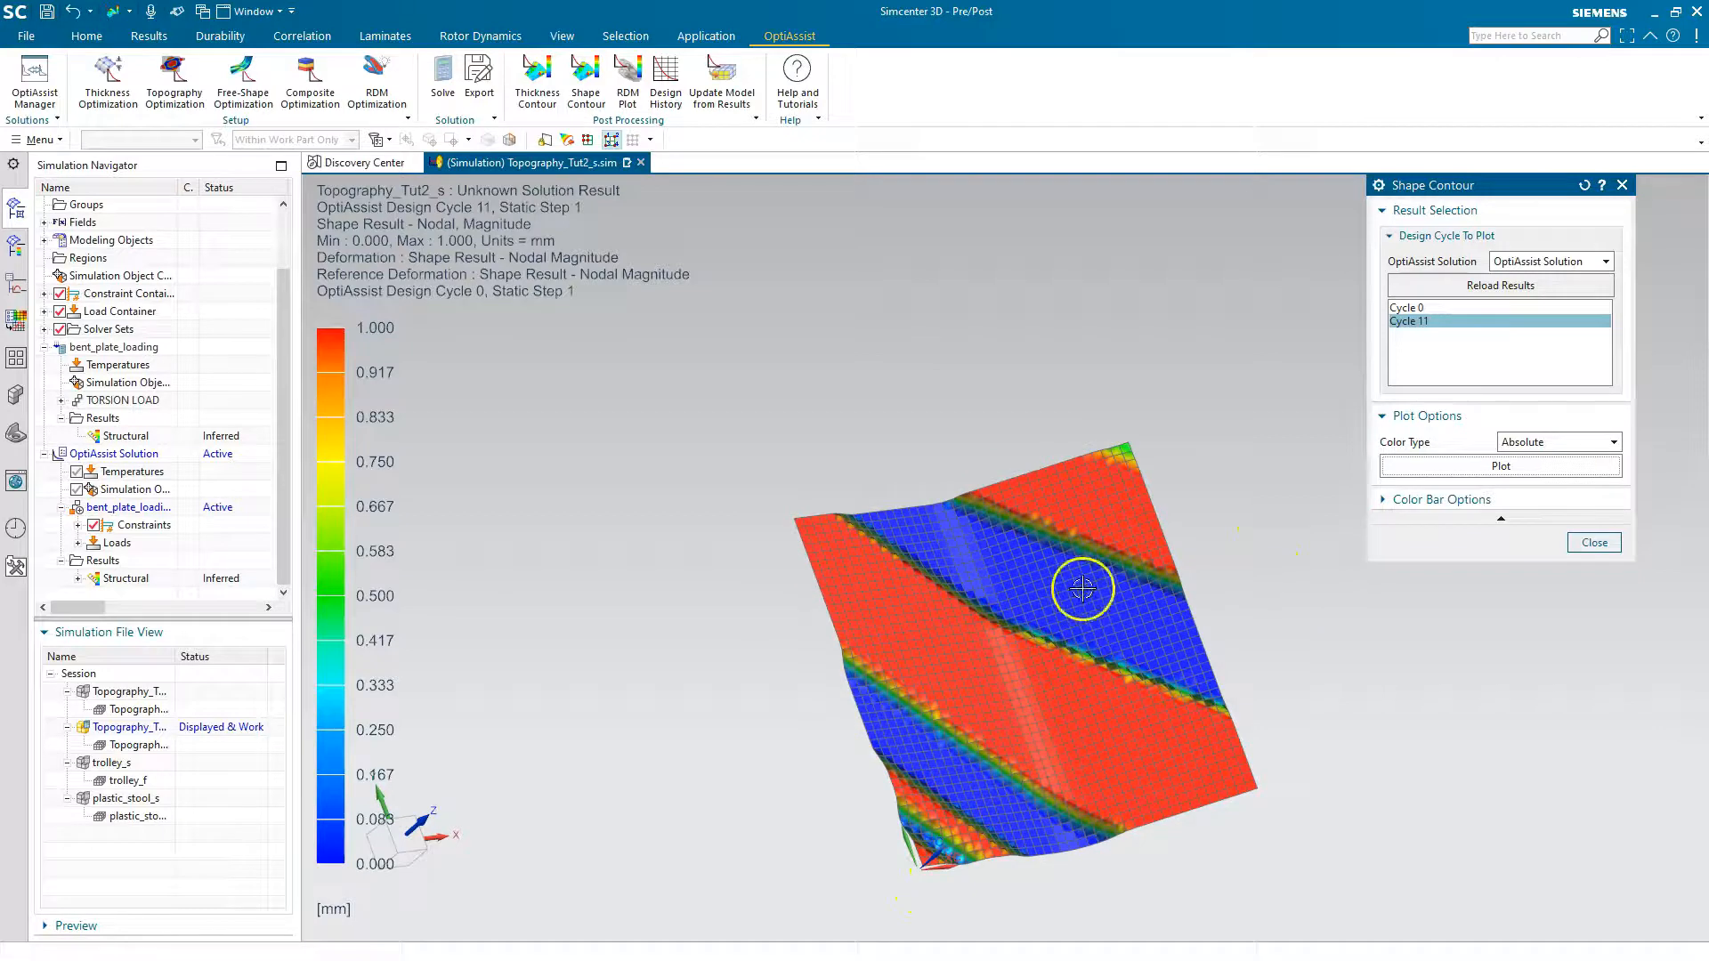
pyautogui.scroll(-2, 1111, 397)
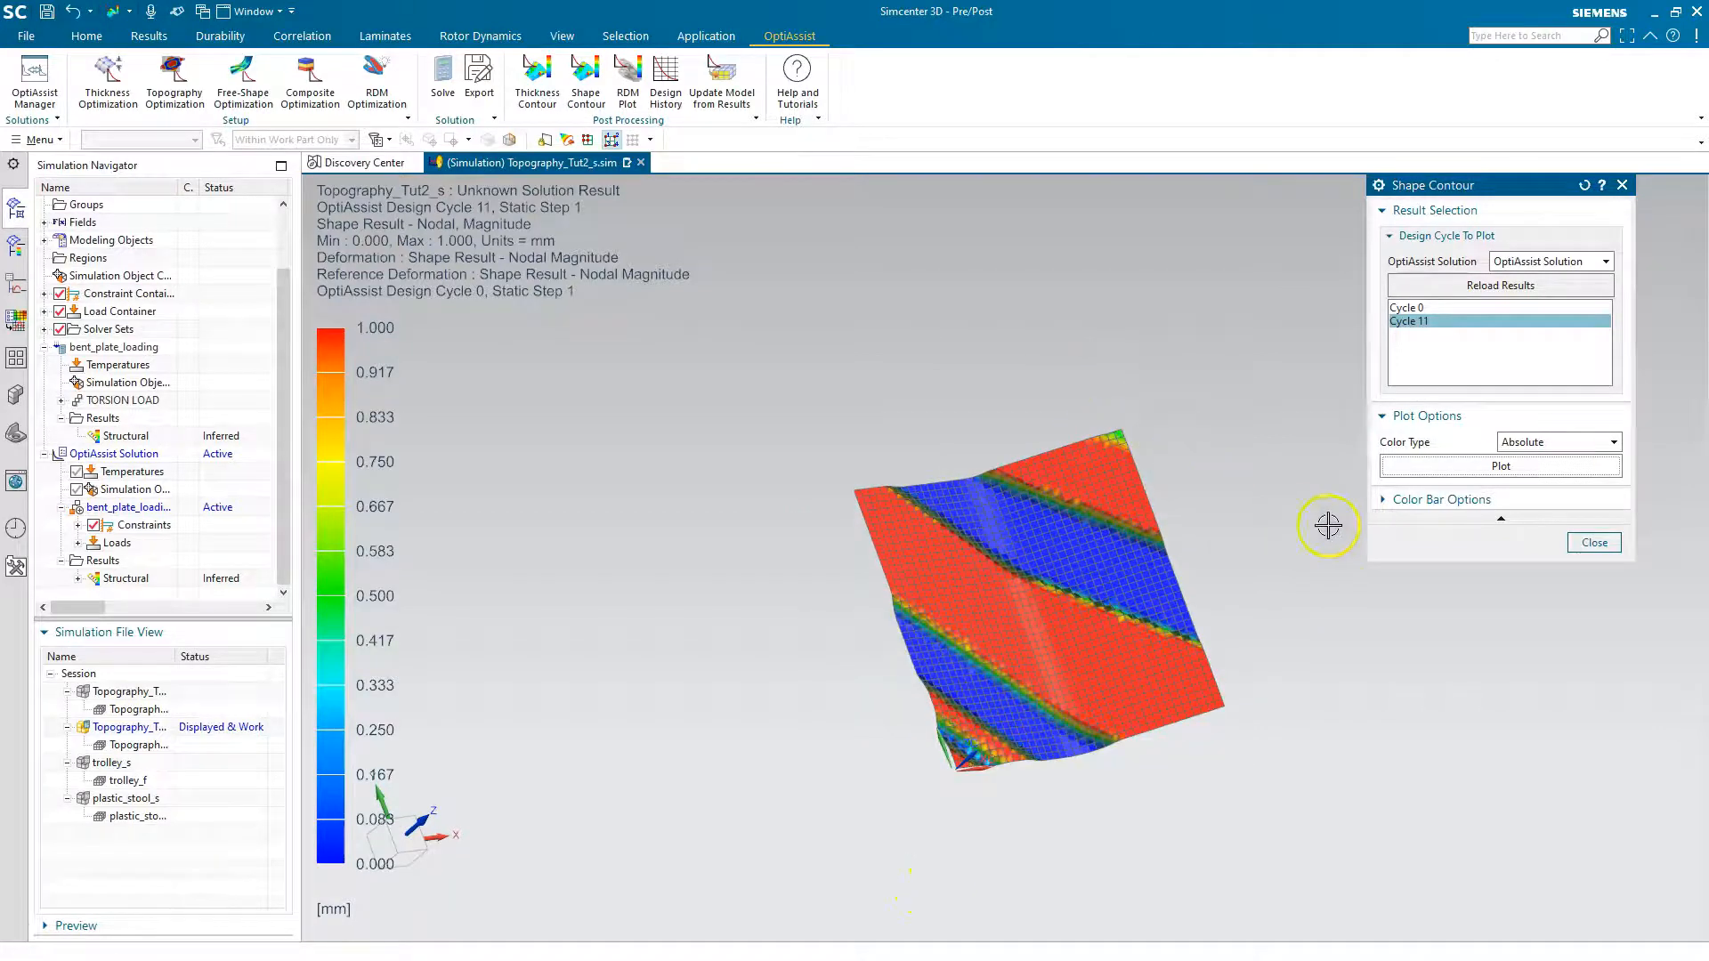
pyautogui.click(1598, 546)
# - Update the FEM to the Cycle 11 shape as a new Sim/Fem with suffix -opt, deleting the OptiAssist solution and saving the current .sim first
pyautogui.moveTo(1103, 455); pyautogui.dragTo(1064, 396, button='middle')
pyautogui.click(723, 103)
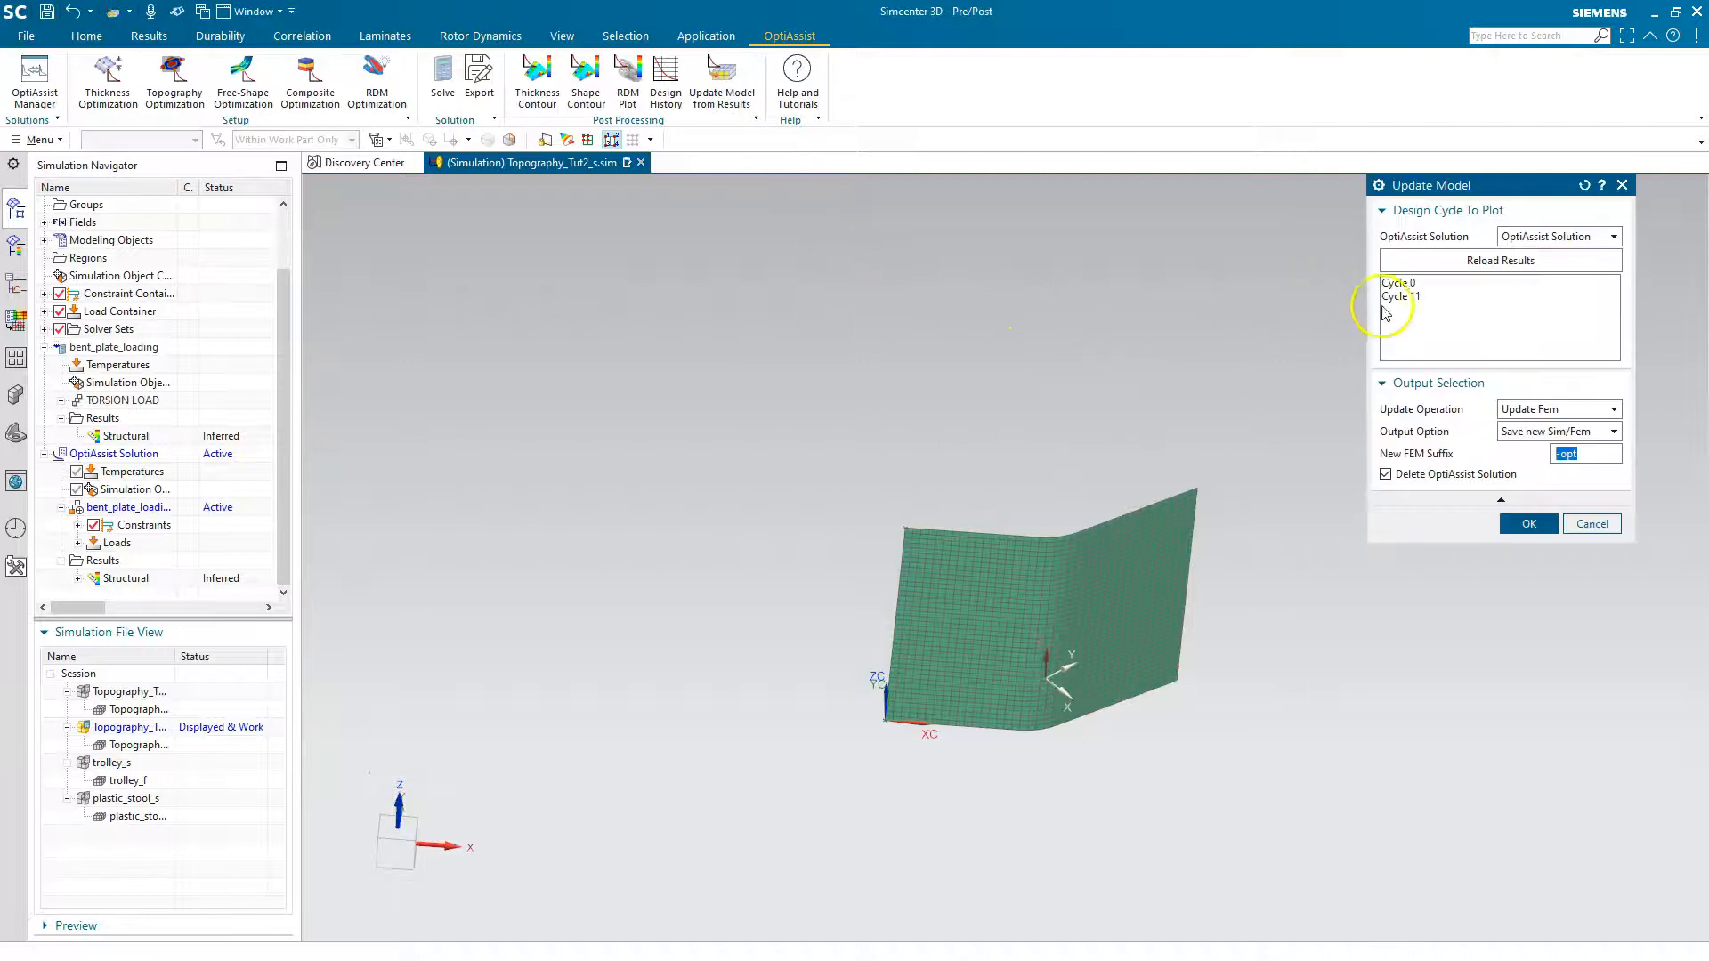
pyautogui.click(1421, 297)
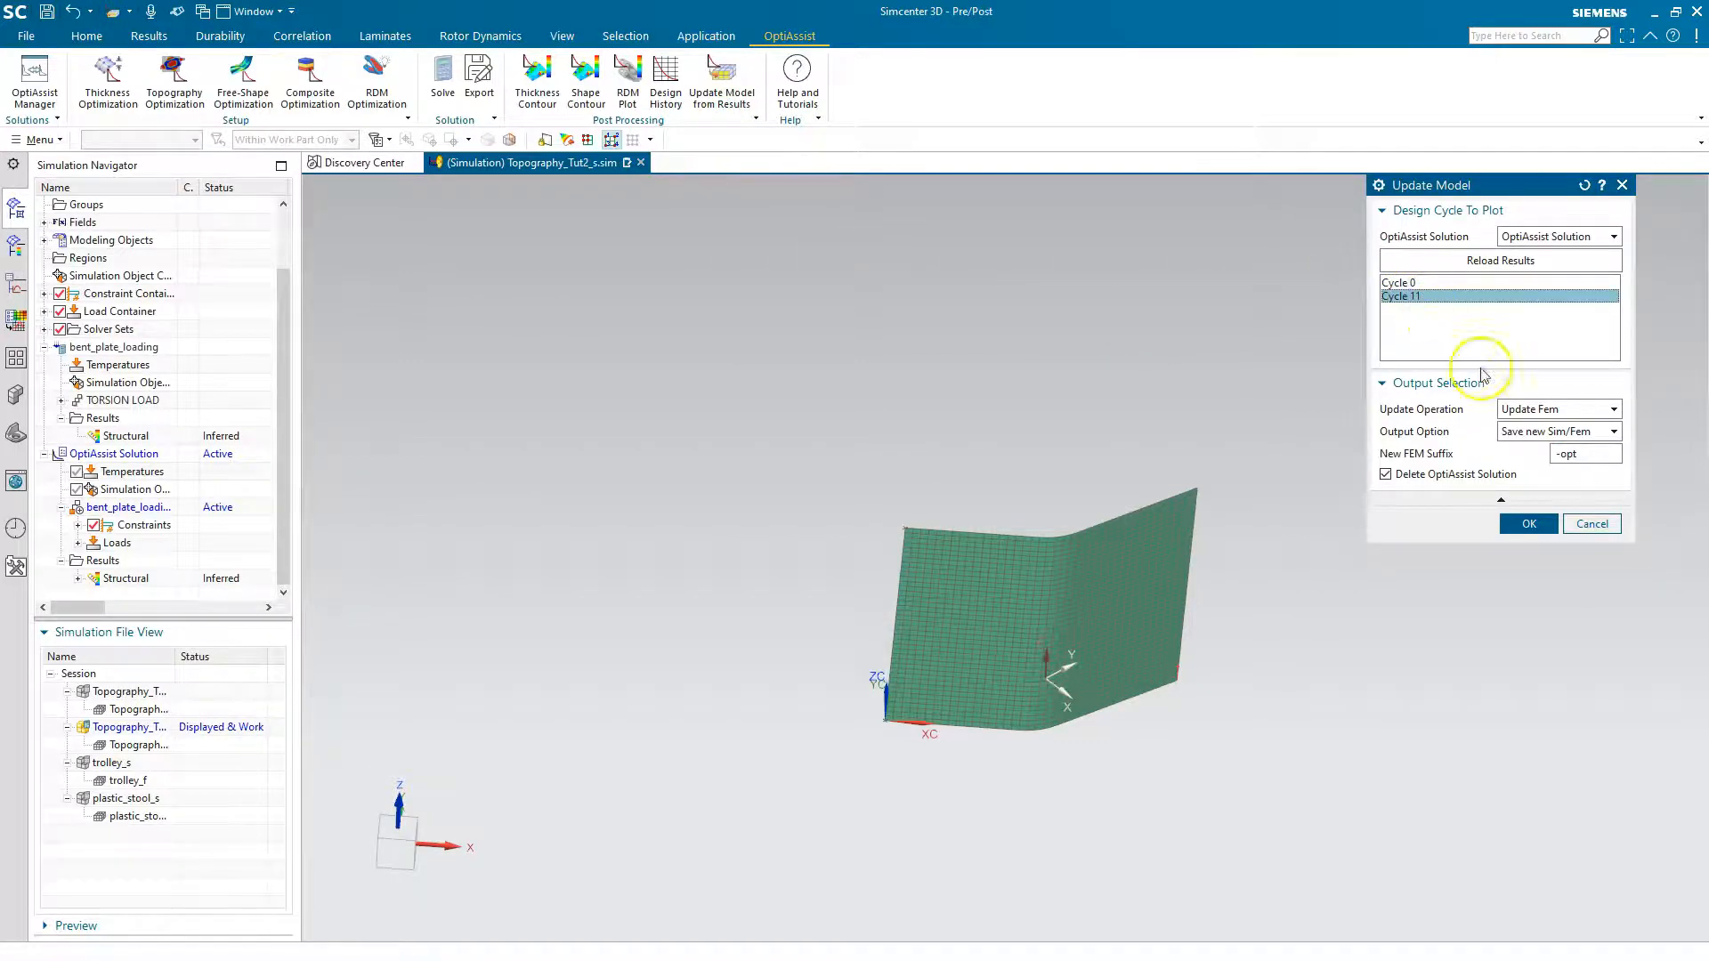
pyautogui.click(1528, 525)
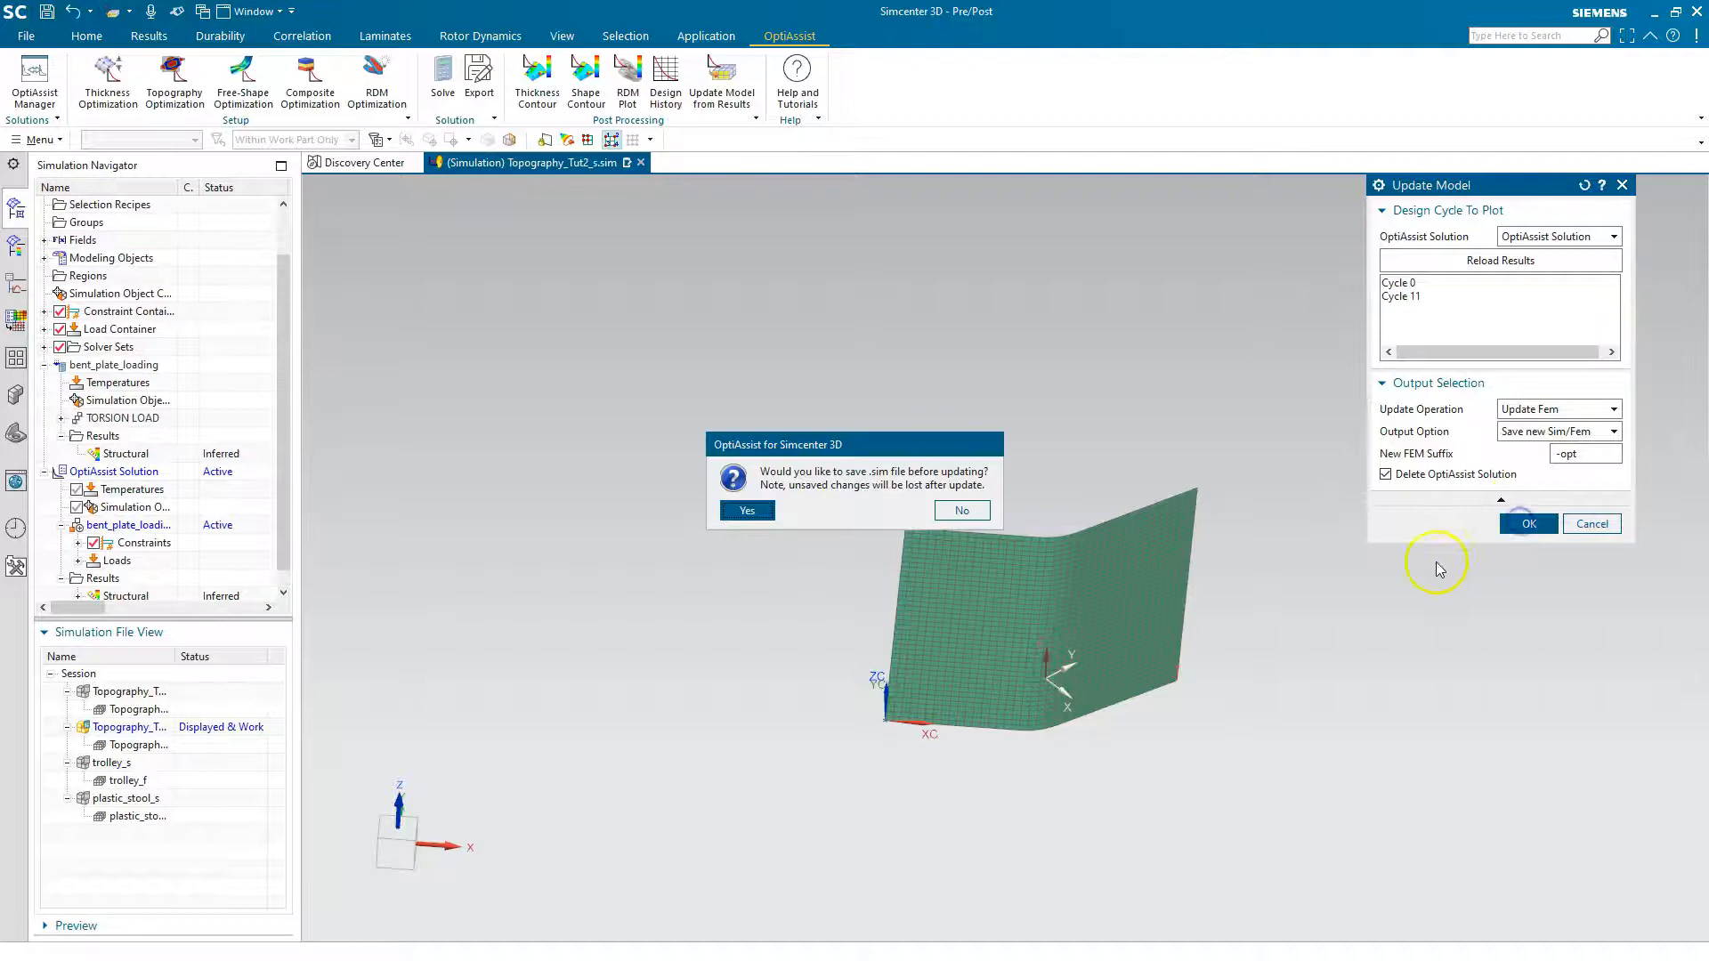
pyautogui.click(761, 510)
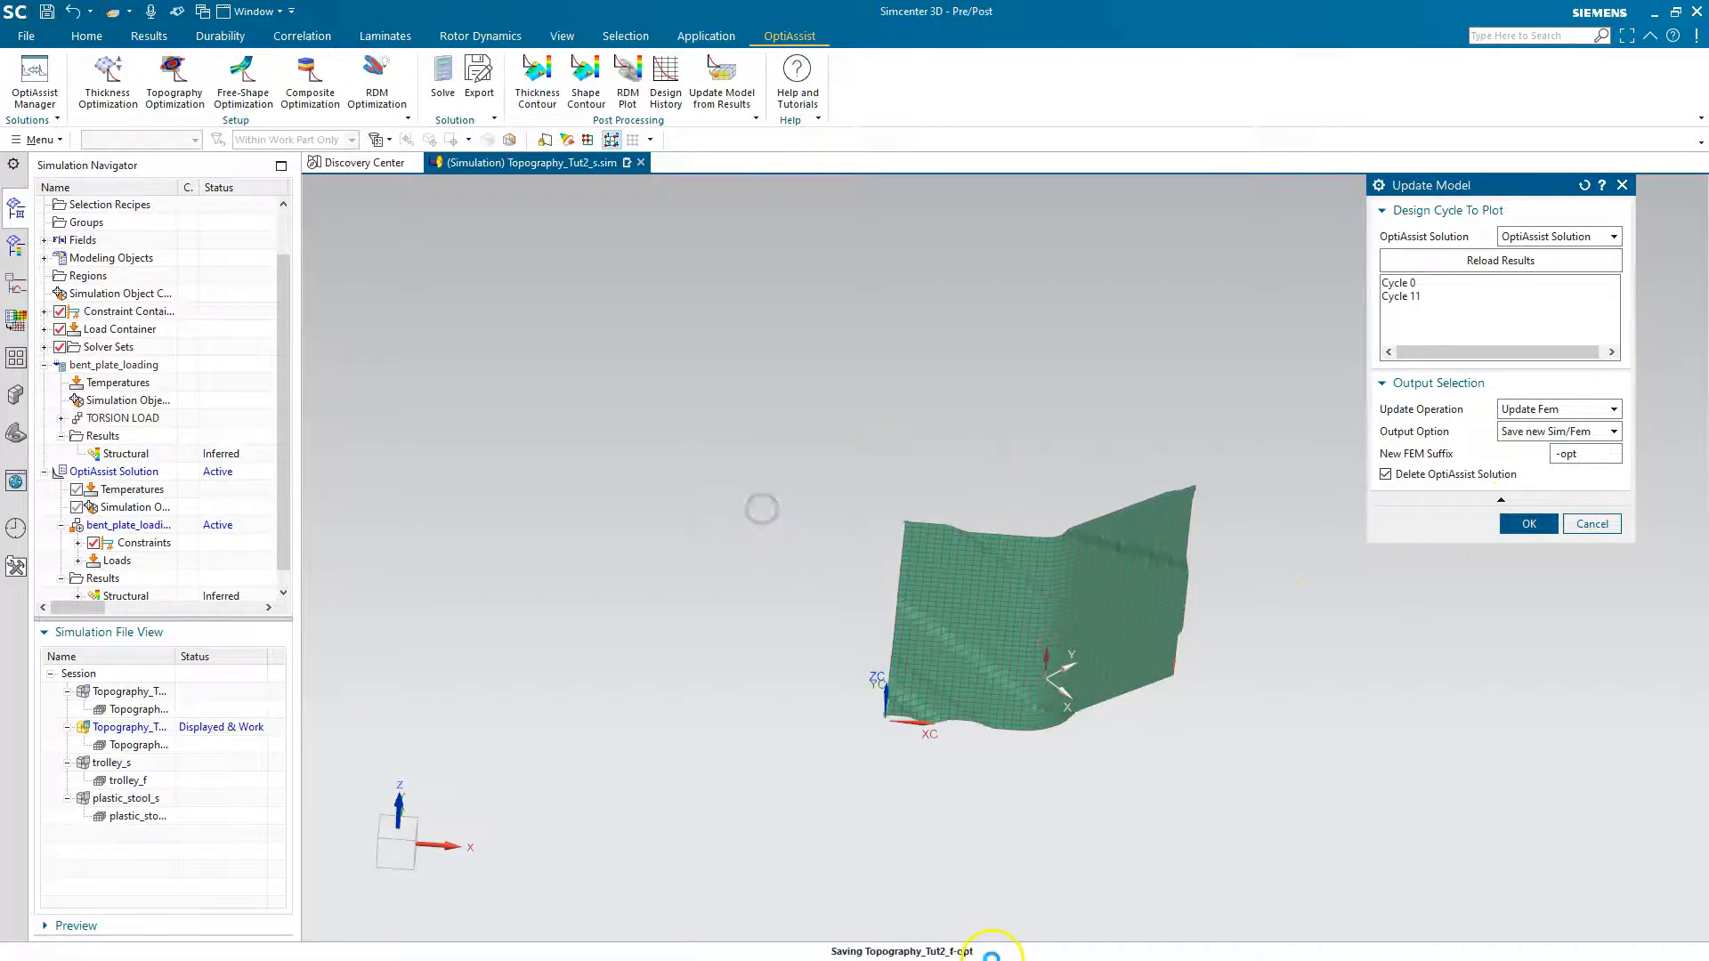